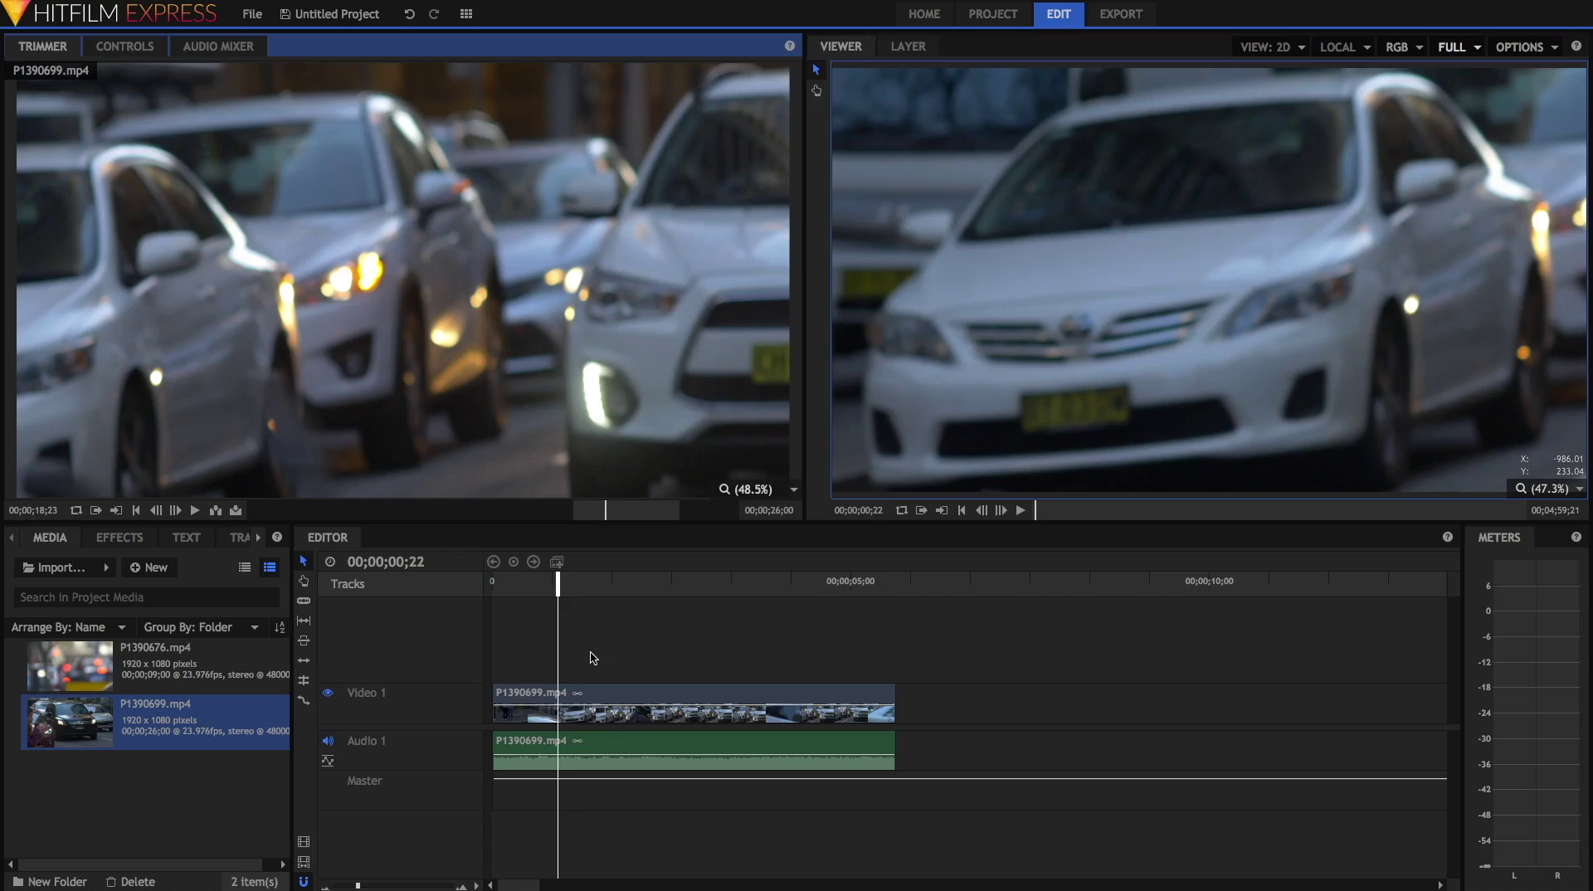
Select the P1390699.mp4 clip on the editor timeline
left_click(586, 695)
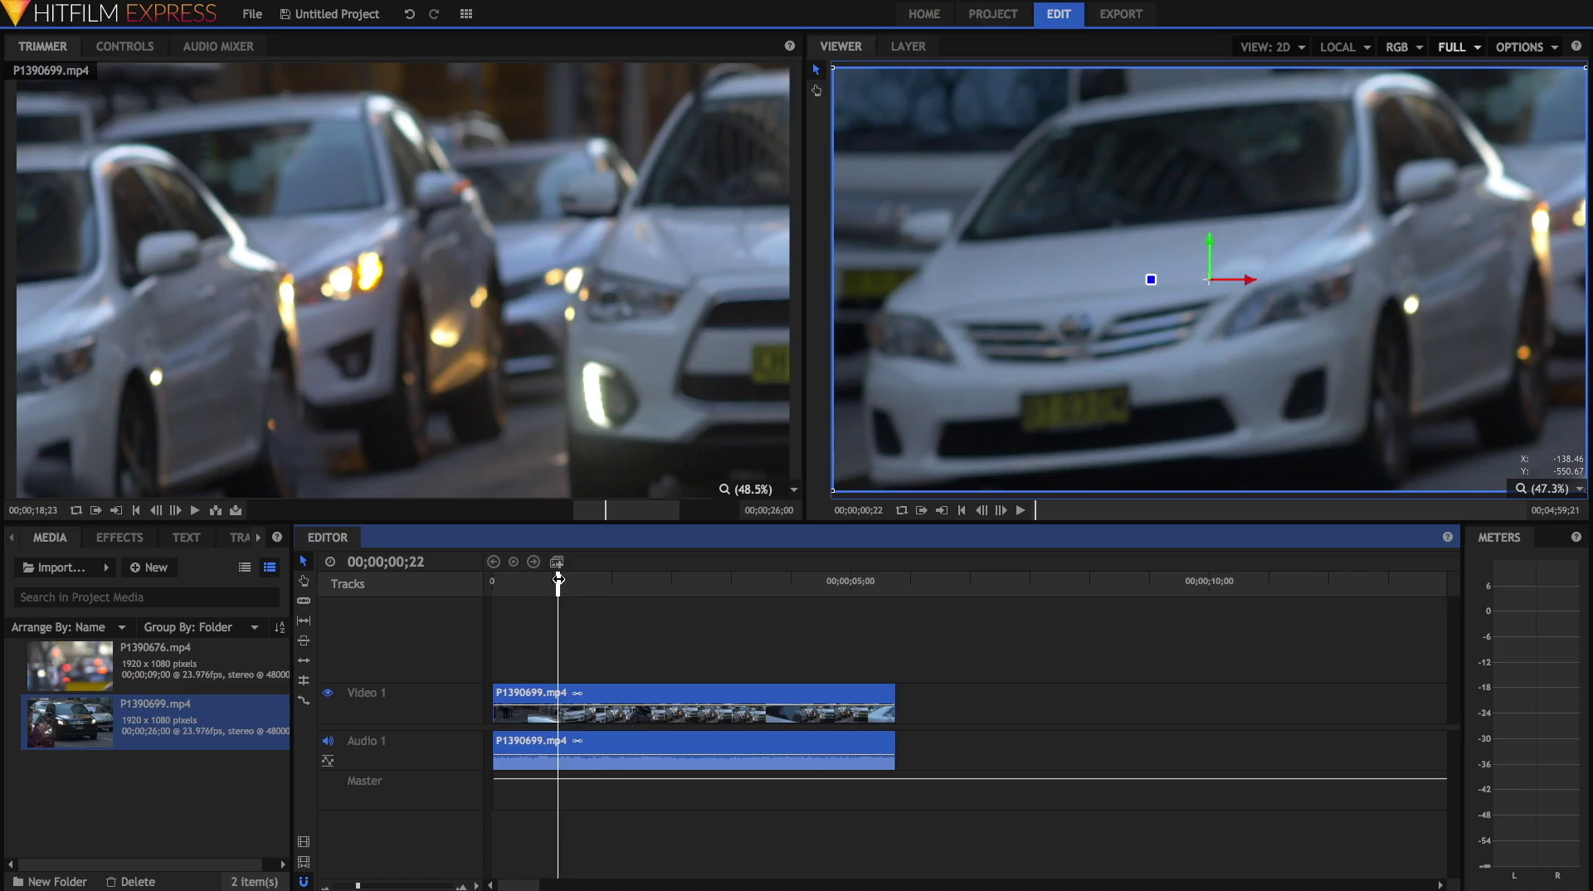
Make a composite shot from the P1390699.mp4 clip, keeping the default name
left_click(556, 562)
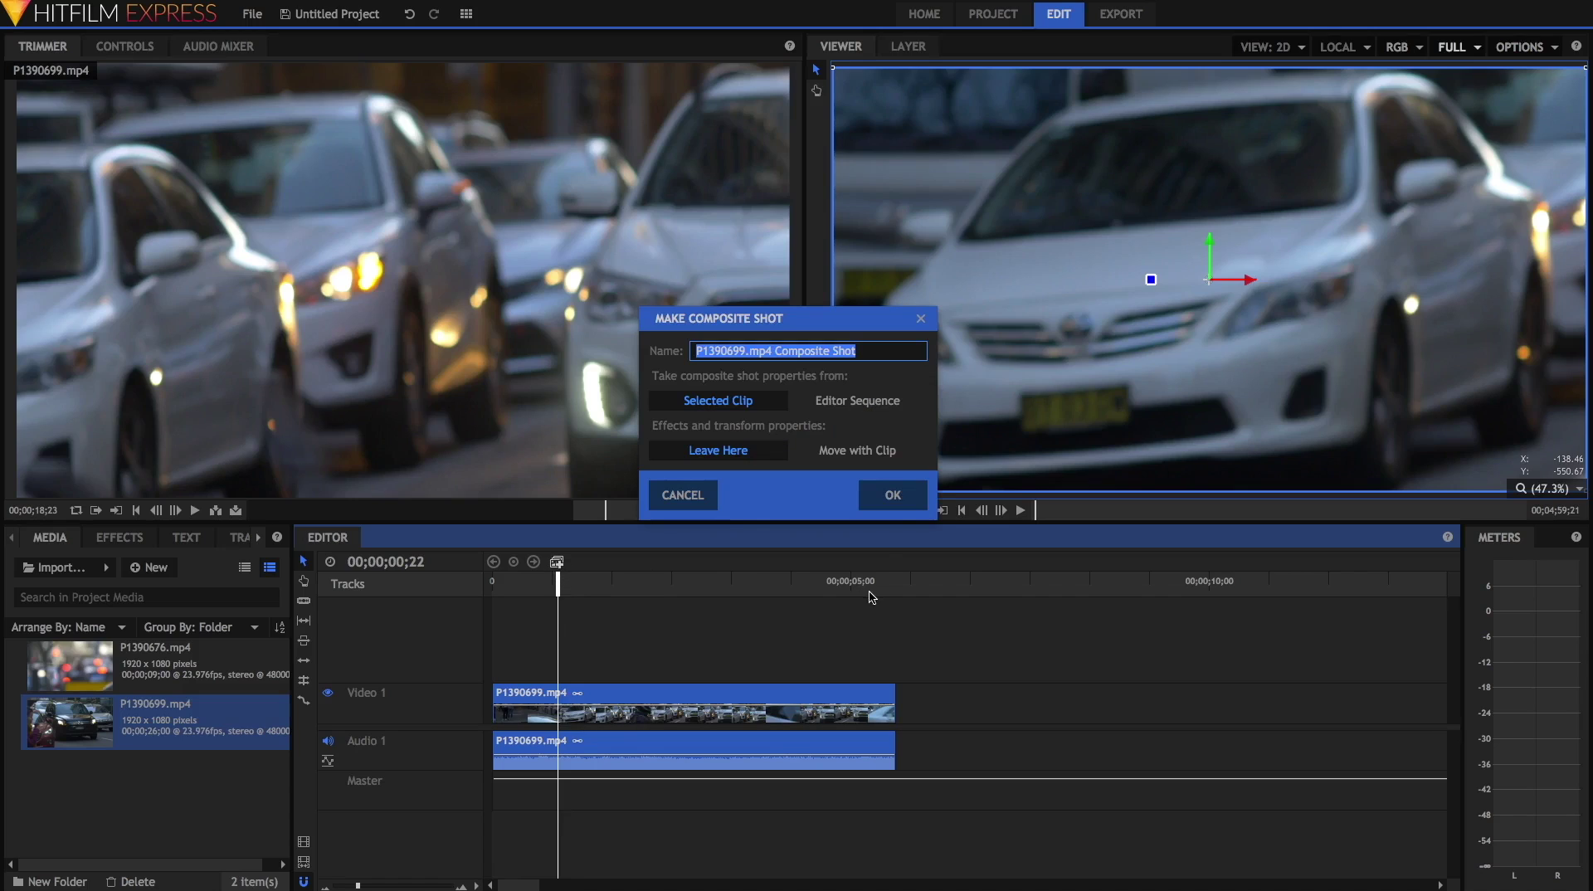
left_click(886, 501)
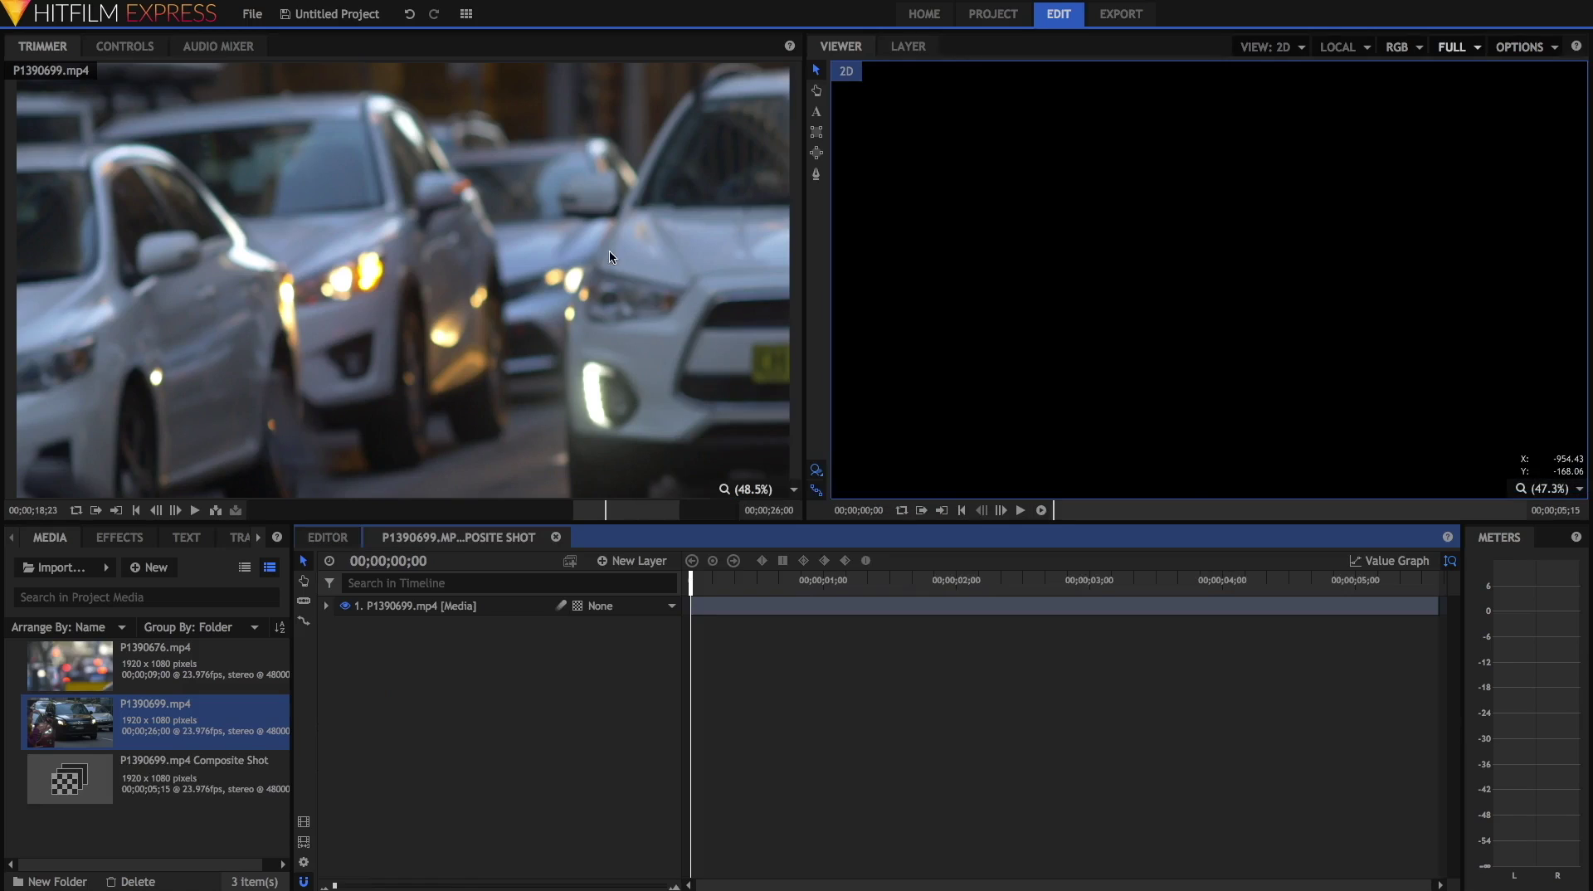
left_click(465, 13)
Switch to the Editing workspace and play the shot to just past five seconds
left_click(635, 123)
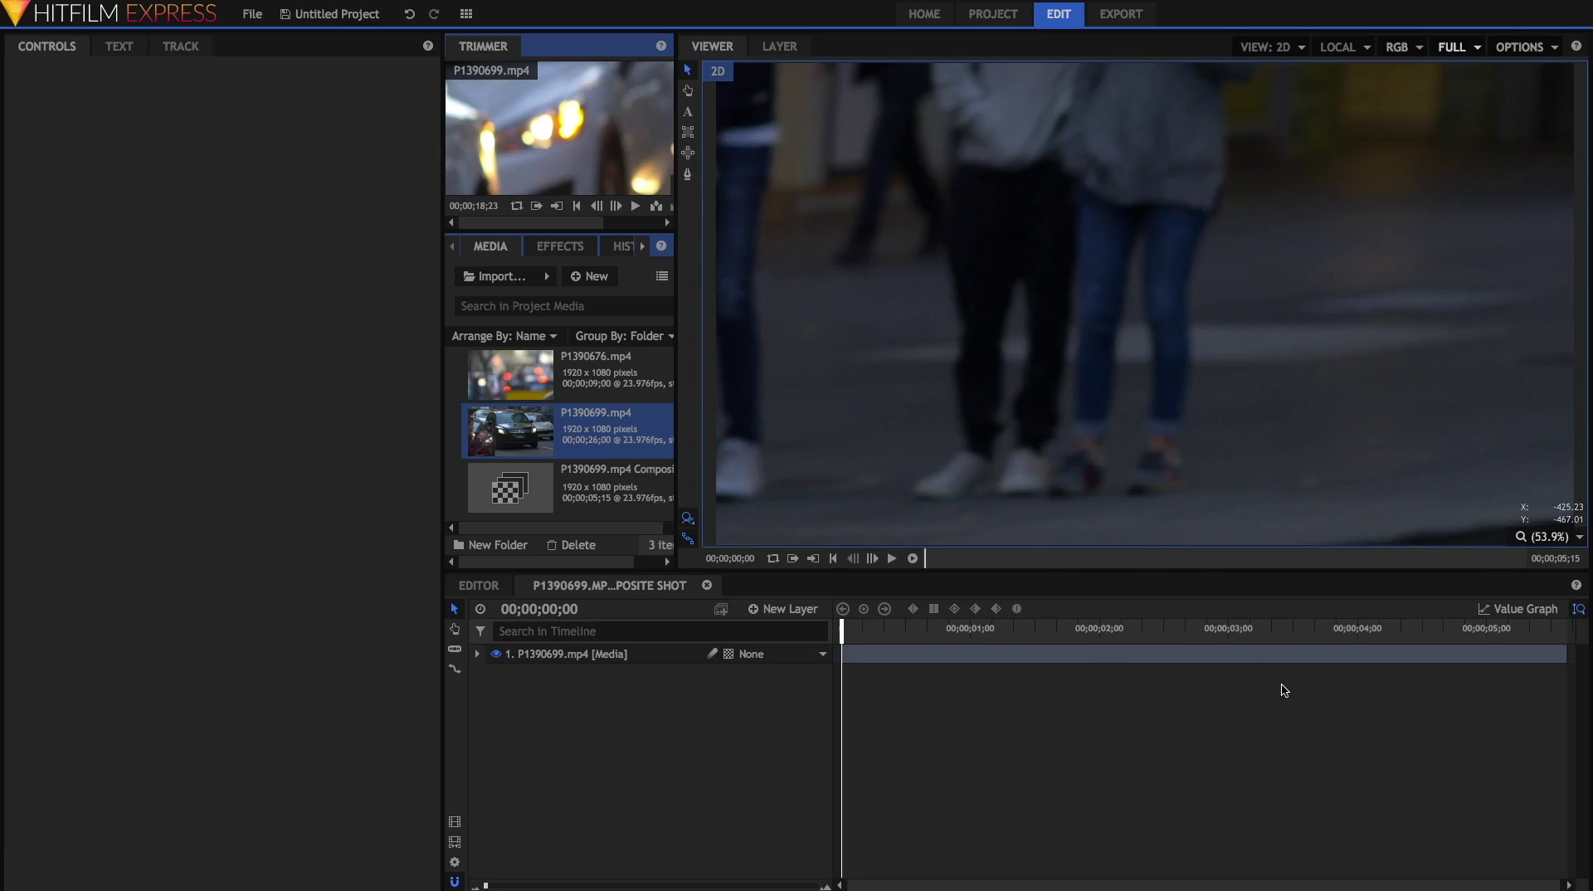
key("space")
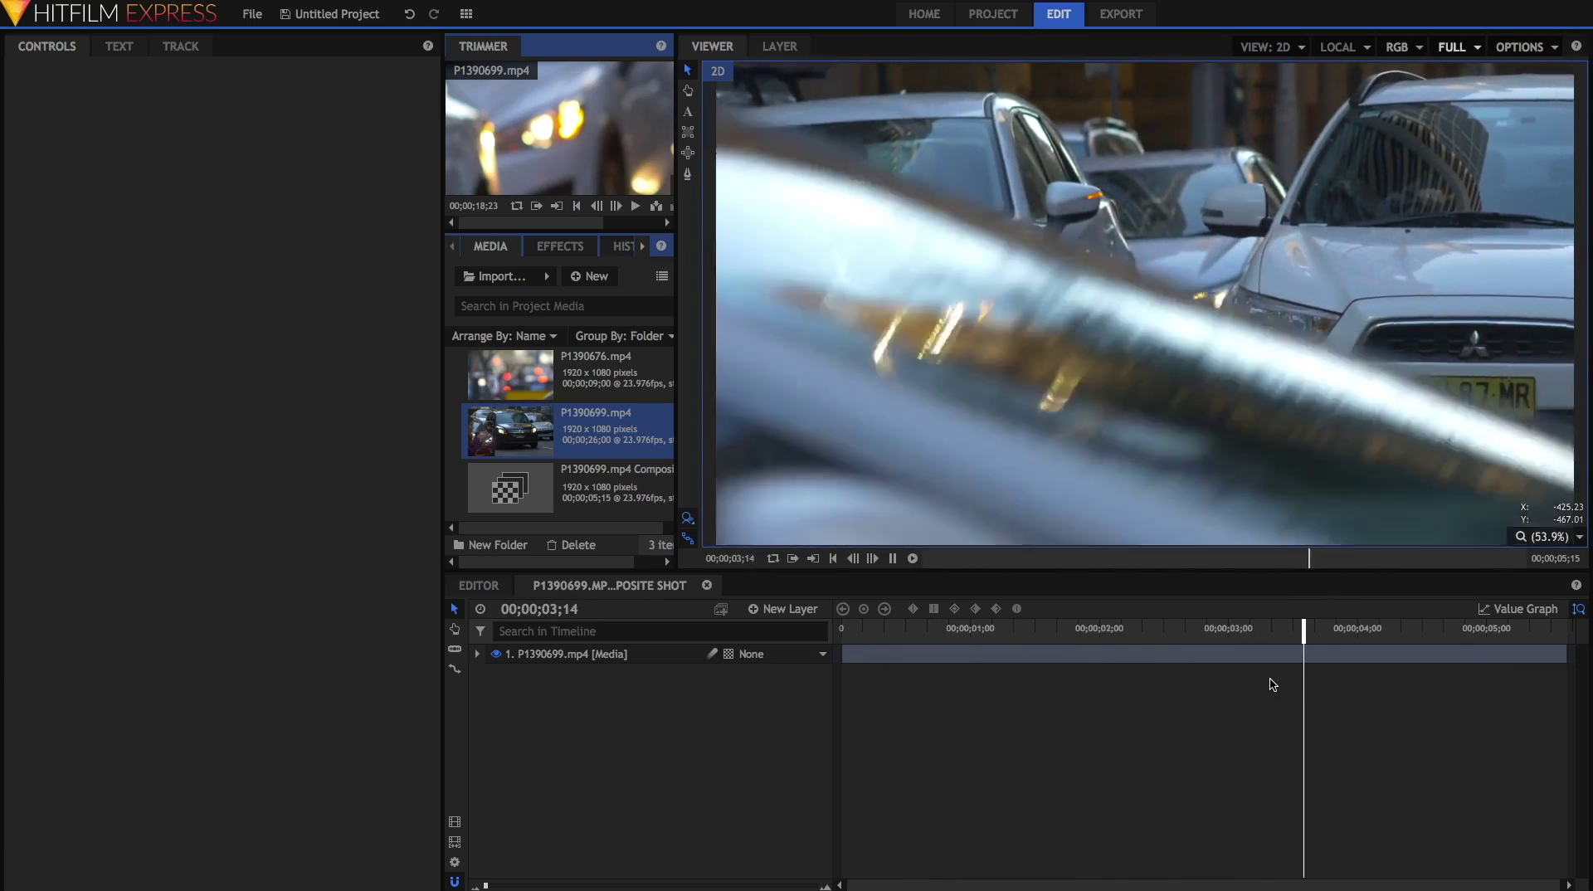
key("space")
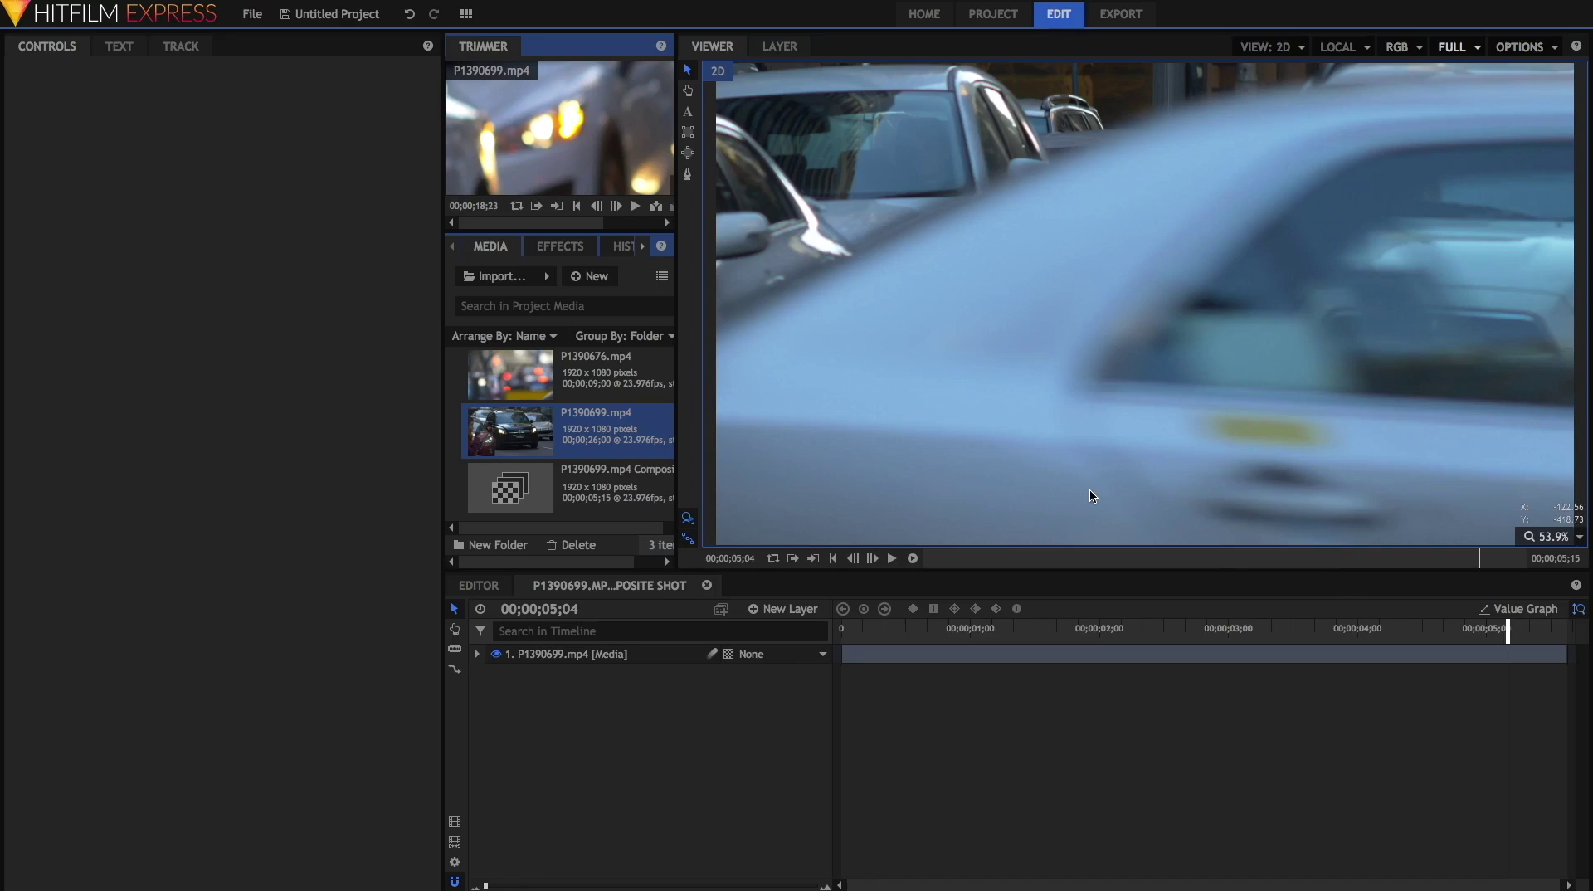
Step frame by frame to about 00;00;05;05, where the foreground car sweeps past
key("Left")
key("Left")
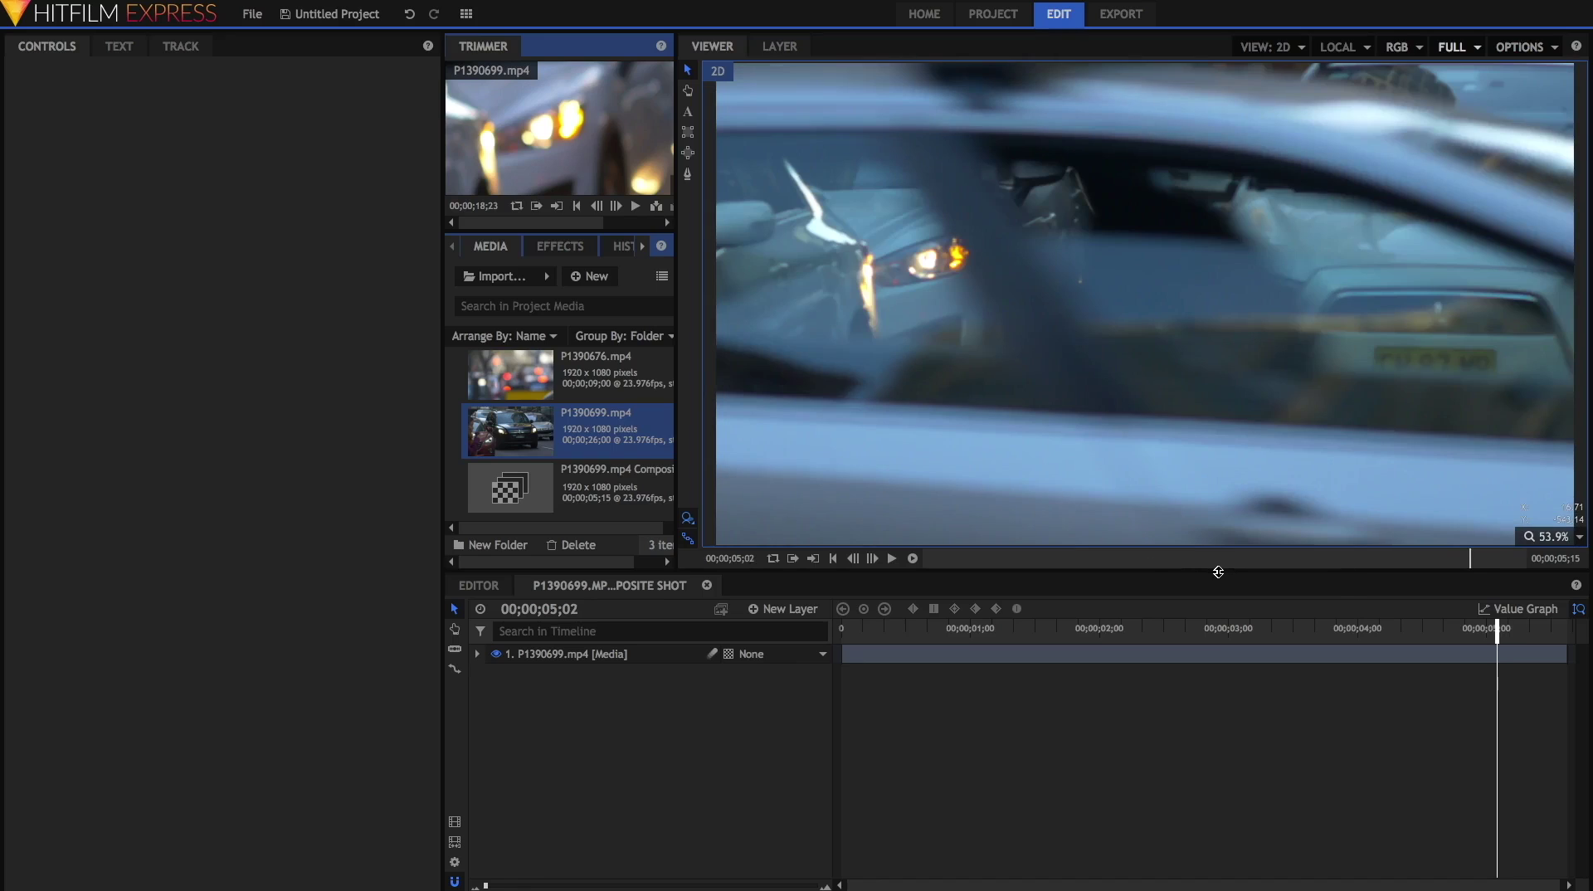
key("Right")
key("Right")
key("Left")
key("Left")
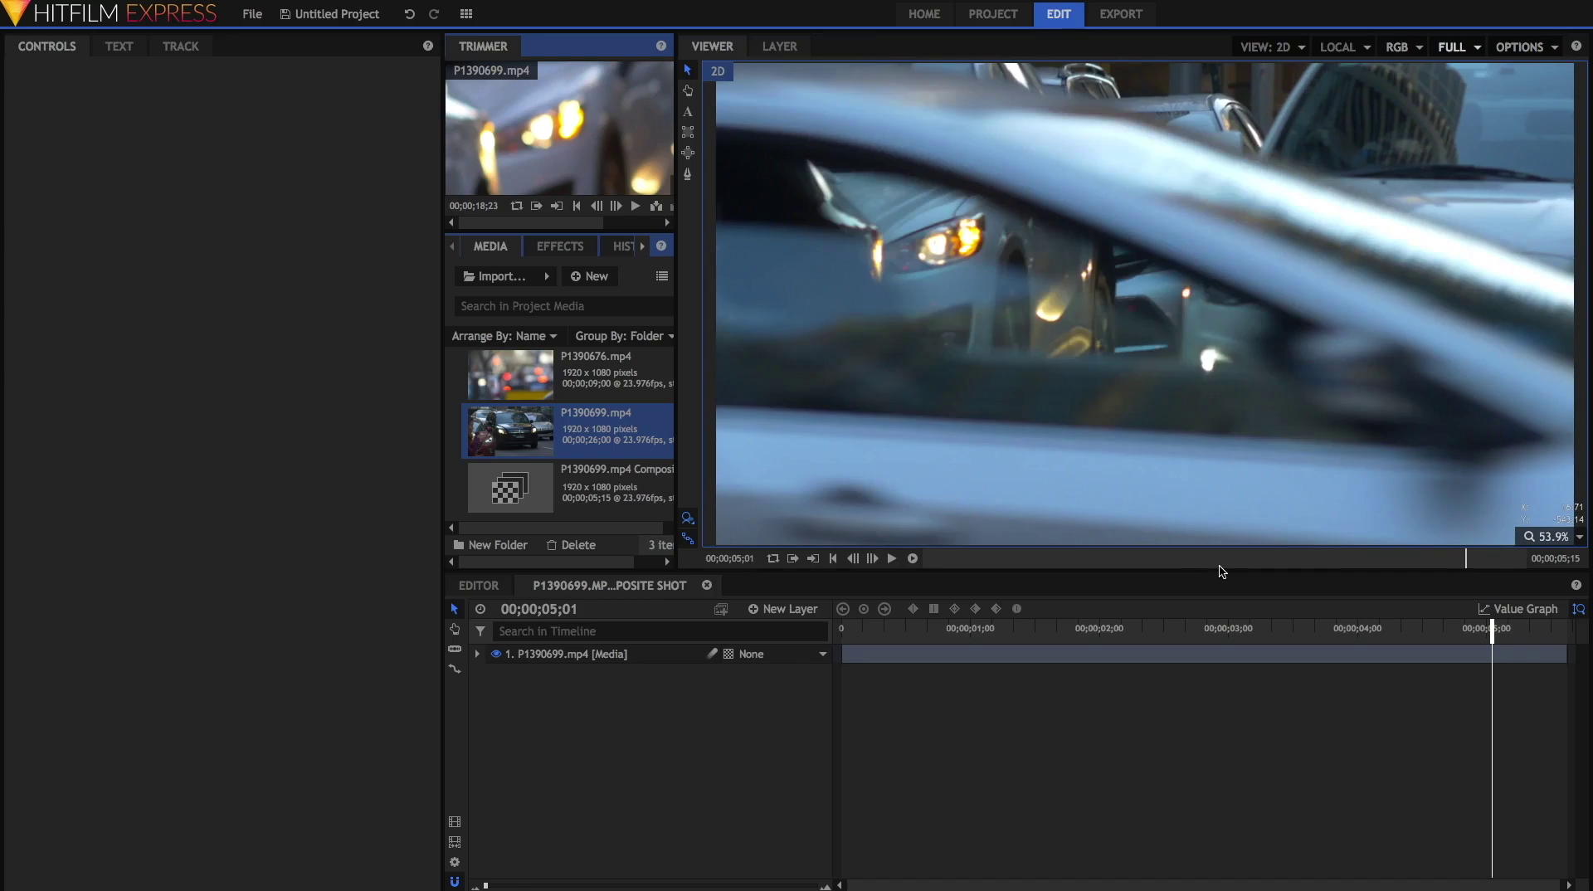
key("Right")
key("Right")
key("Right")
key("Right")
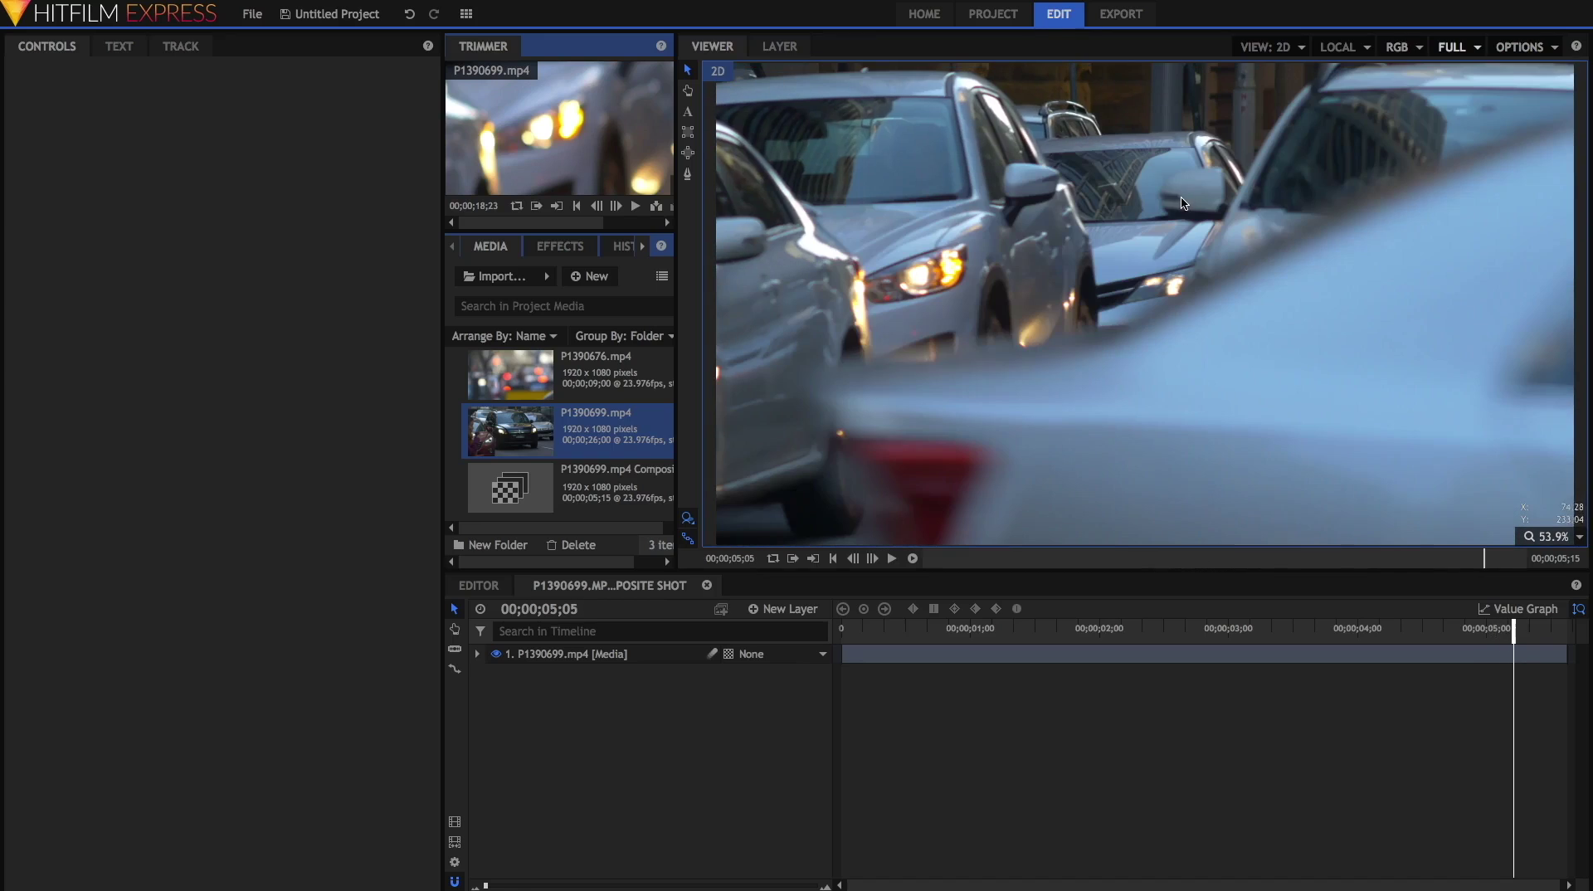
key("Left")
key("Left")
key("Left")
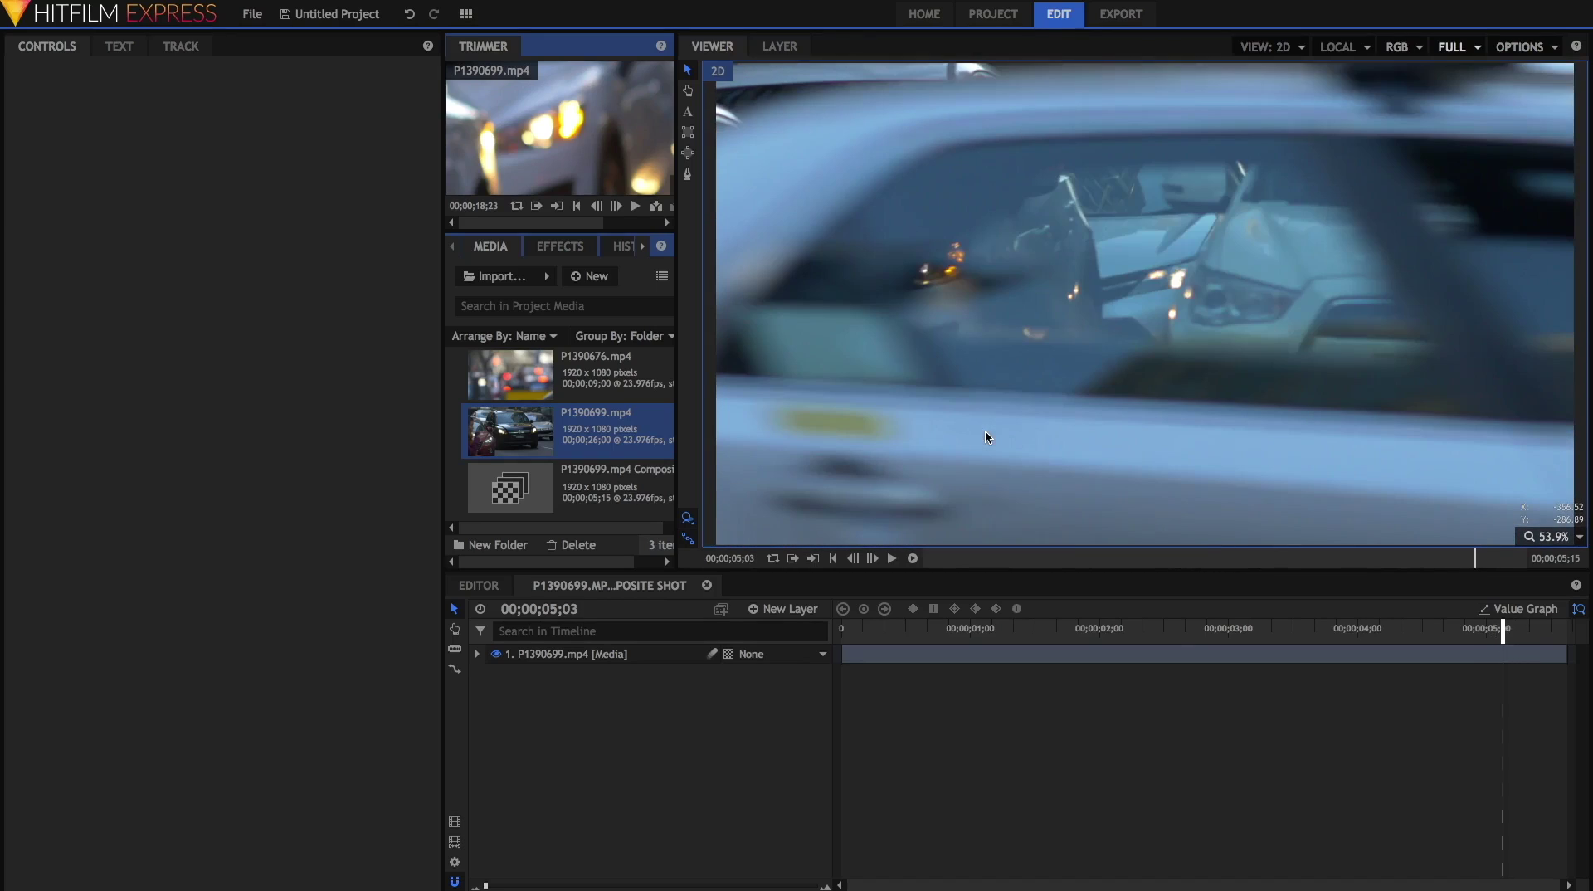
key("Left")
key("Right")
key("Right")
key("Right")
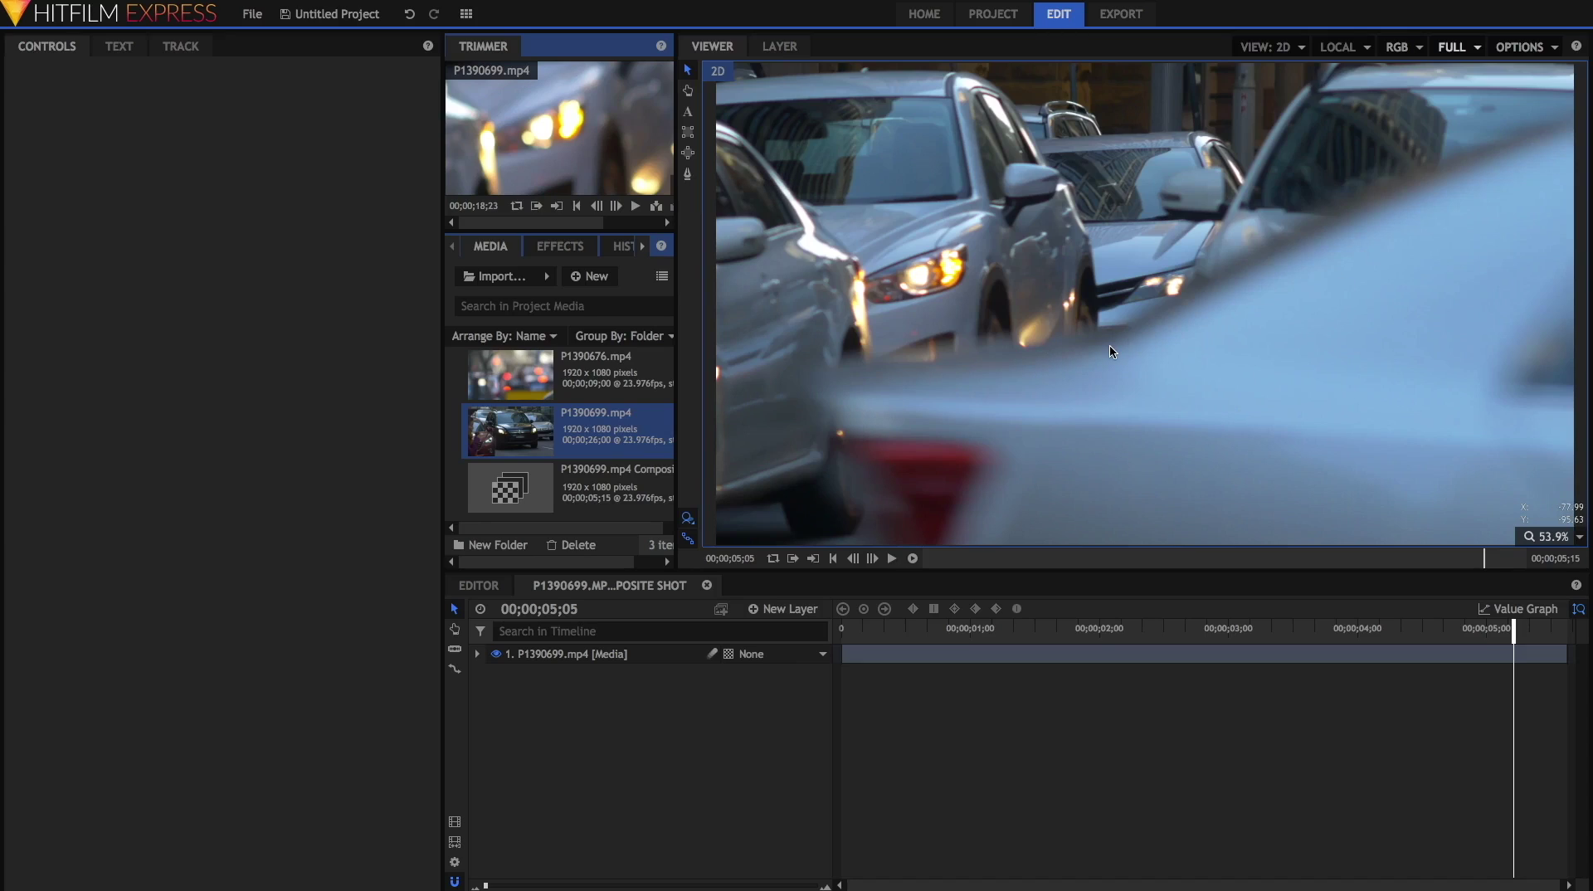
scroll(1112, 352, "down", 3)
scroll(1112, 352, "up", 1)
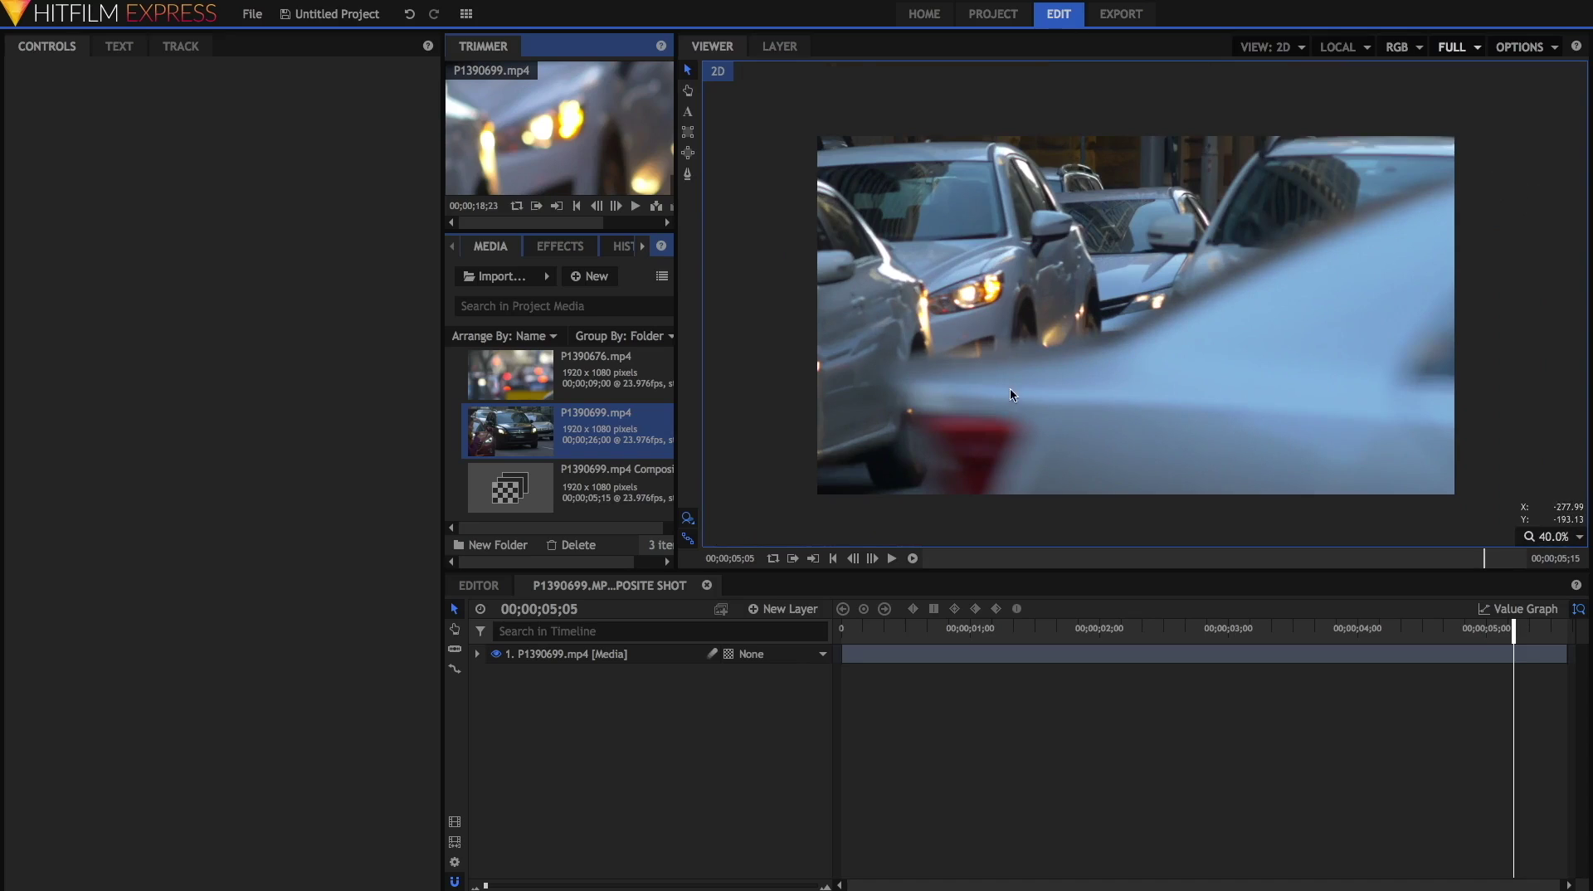
left_click(651, 656)
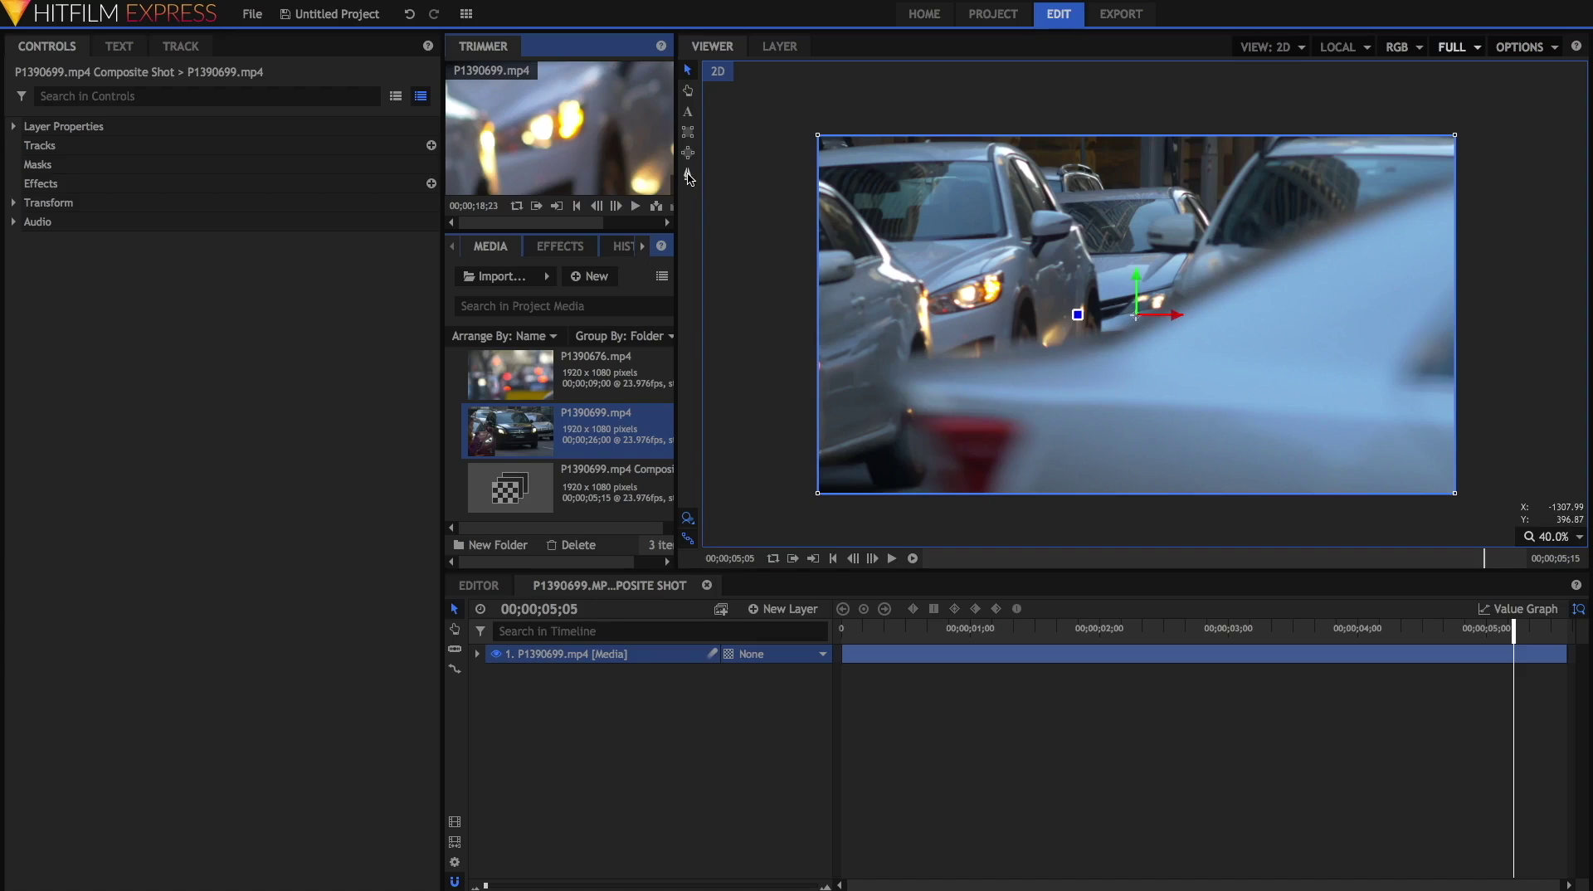
left_click(688, 175)
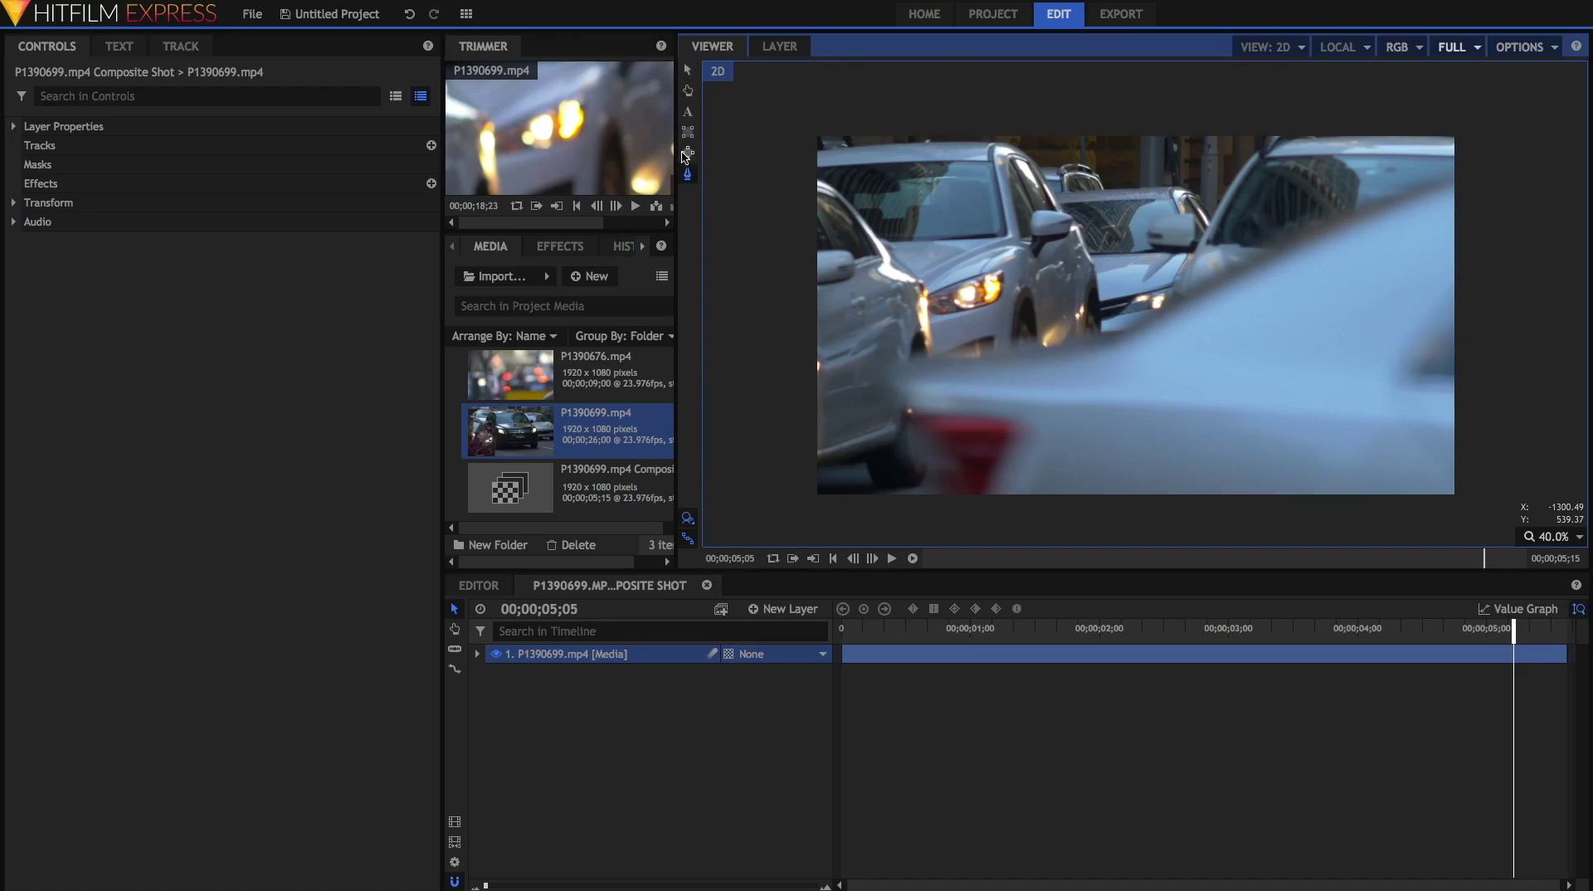
left_click(1494, 172)
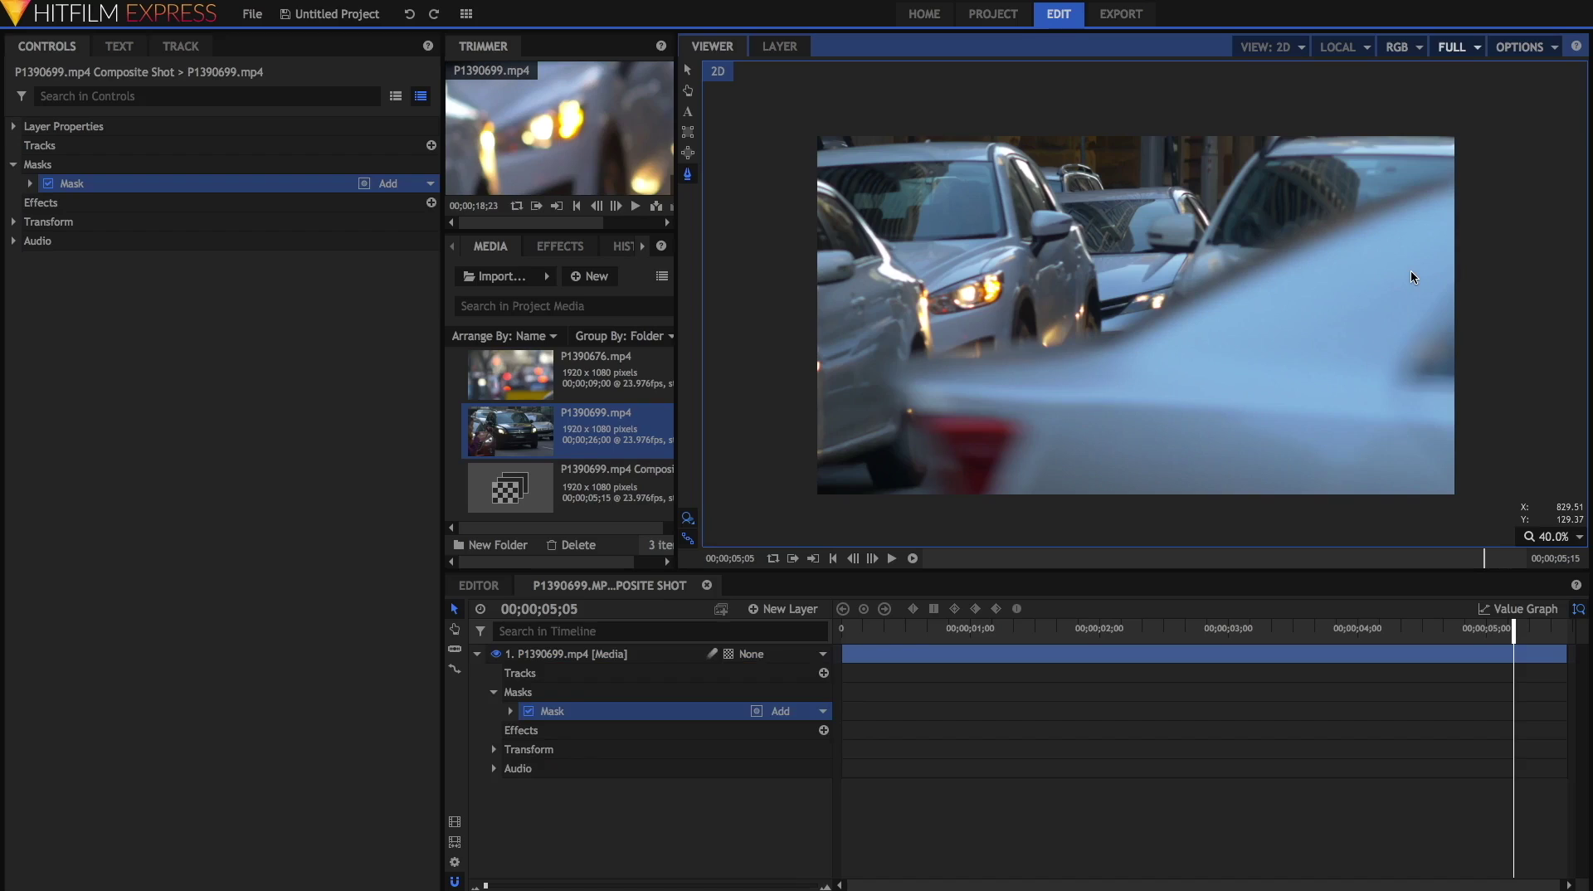
key("Delete")
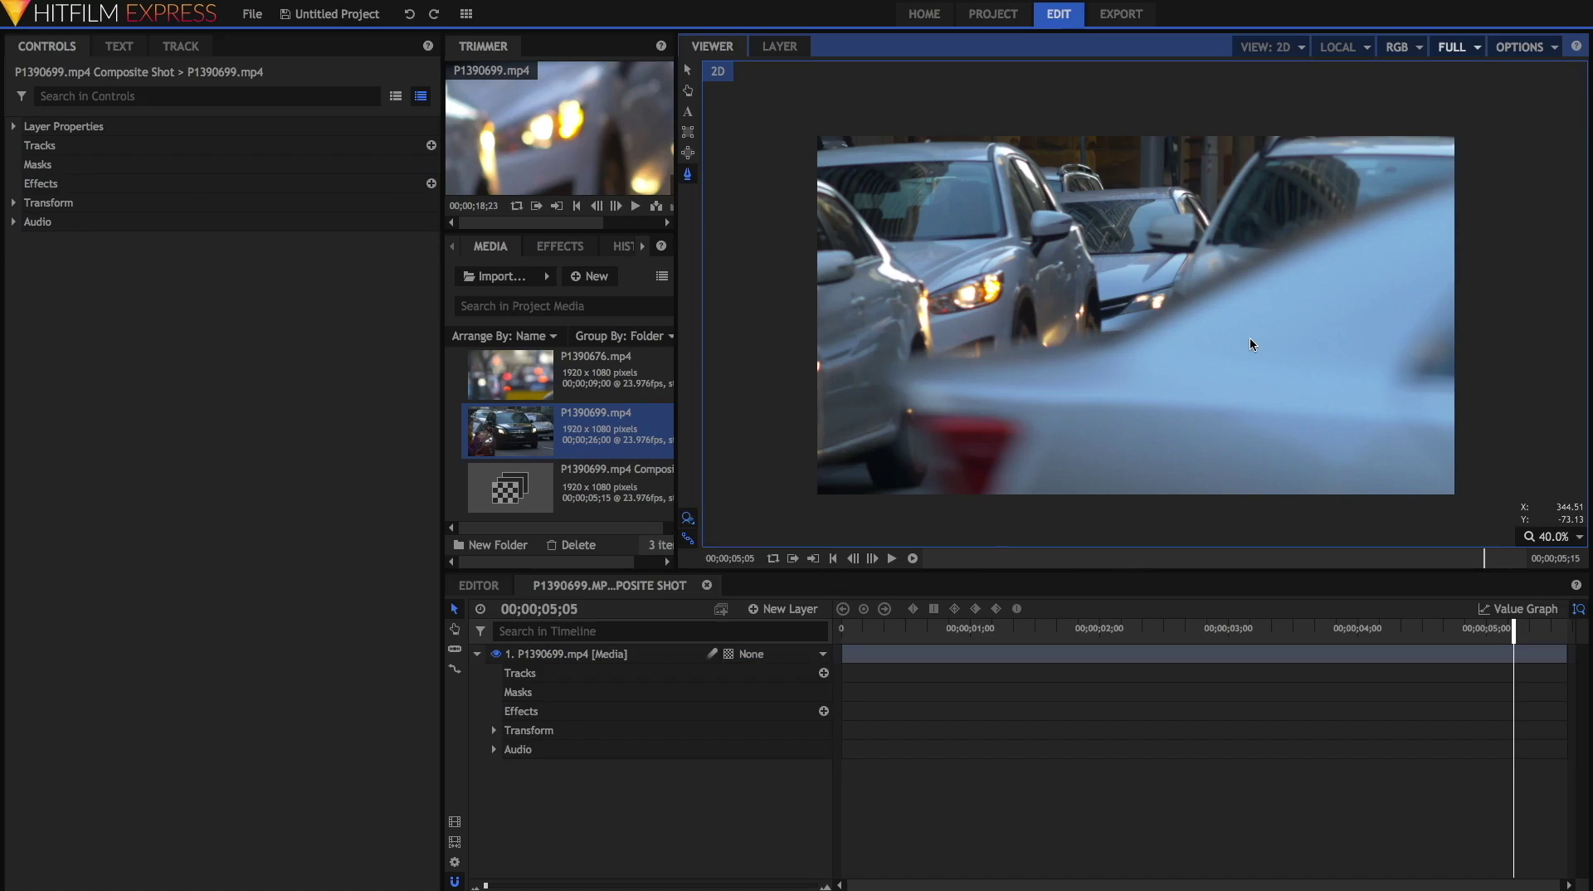
scroll(1248, 341, "down", 2)
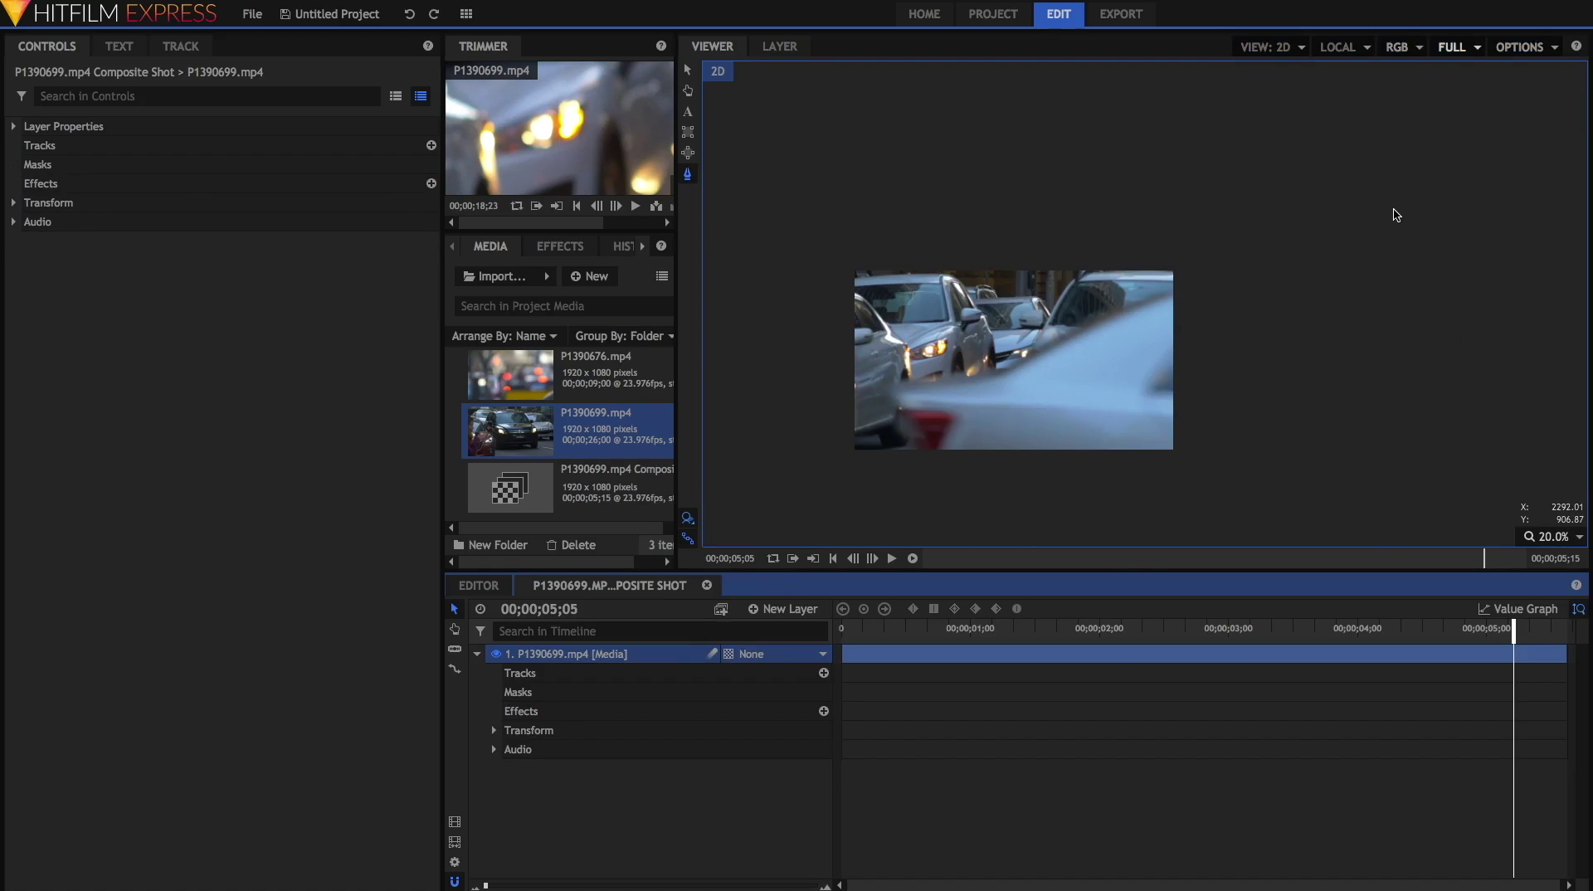
left_click(1392, 223)
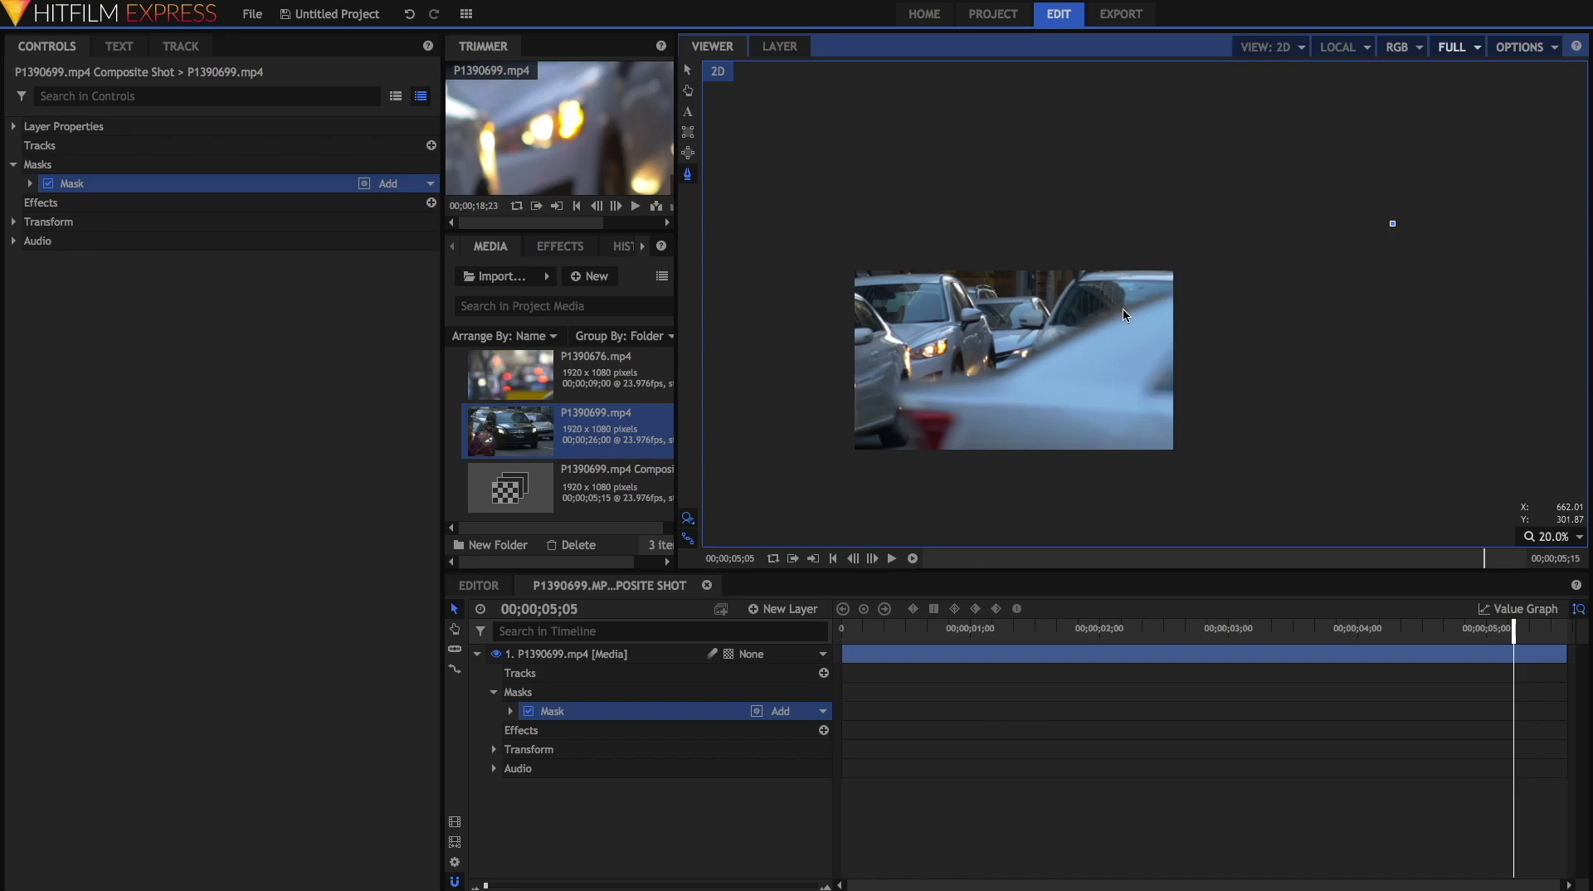
Trace a closed mask along the car's roofline and the frame's right side, then fit the viewer
left_click(1124, 312)
left_click(1006, 370)
left_click(893, 386)
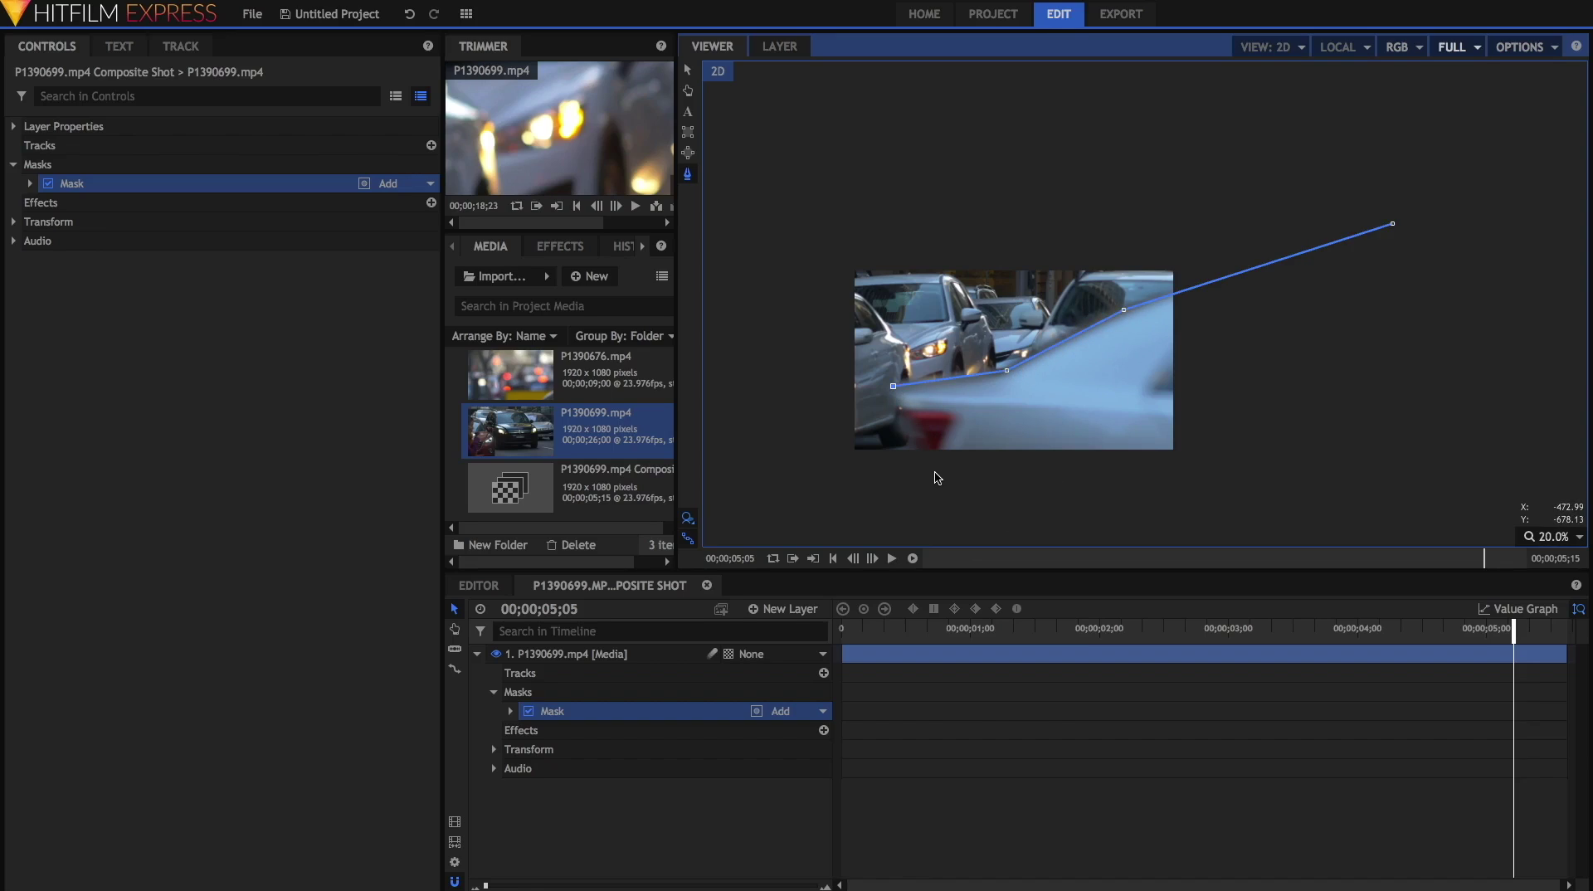
left_click(918, 454)
left_click_drag(919, 455, 930, 506)
left_click(1552, 502)
left_click(1536, 219)
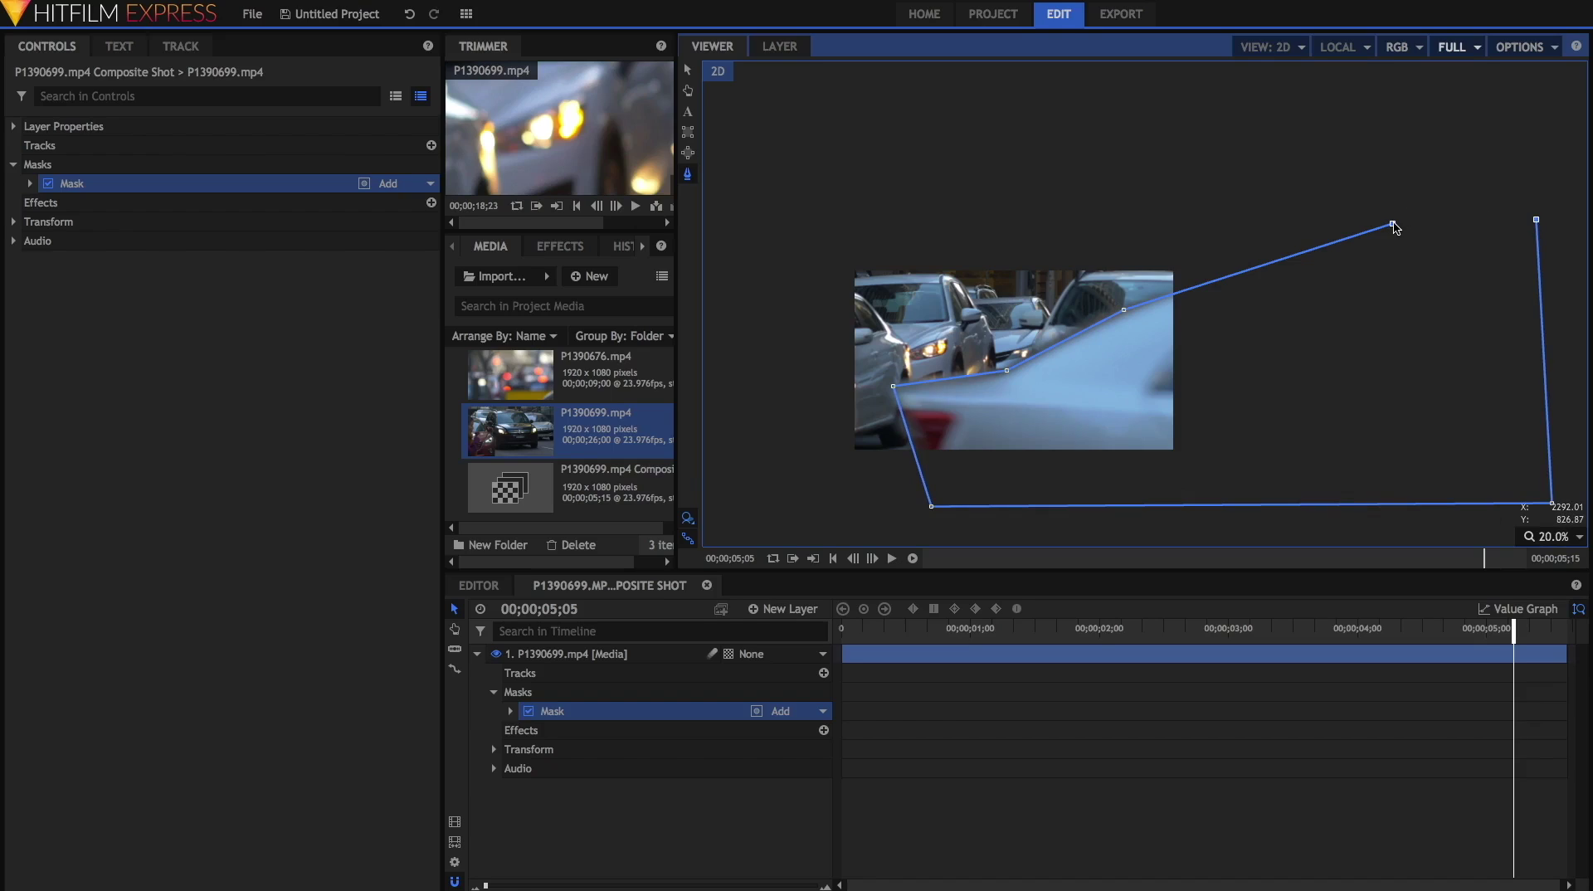
left_click(1393, 224)
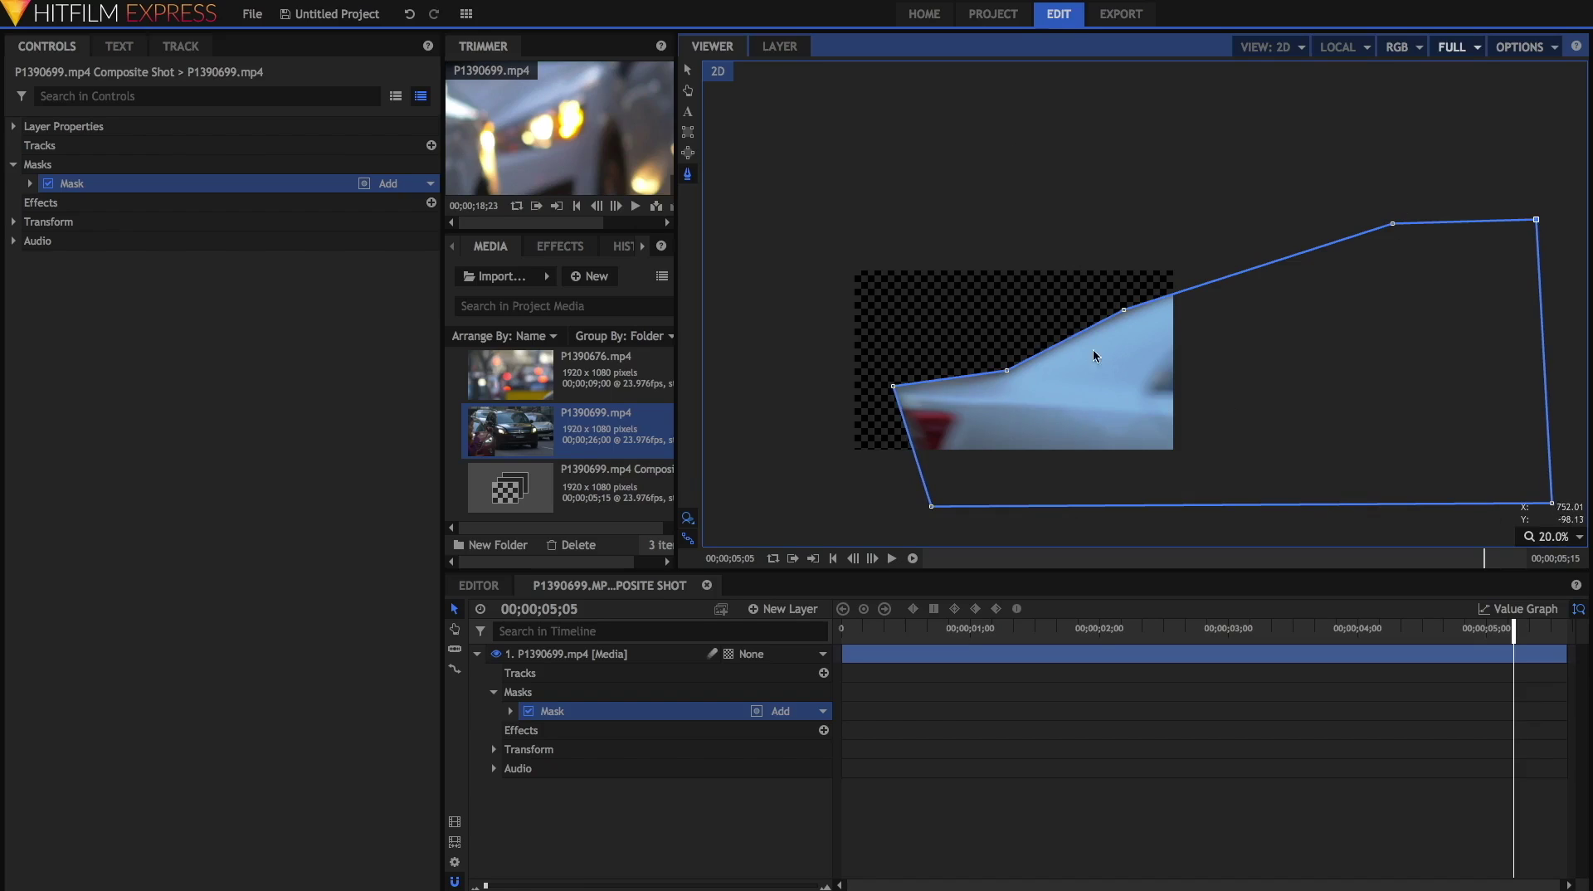
left_click(1549, 537)
left_click(1543, 711)
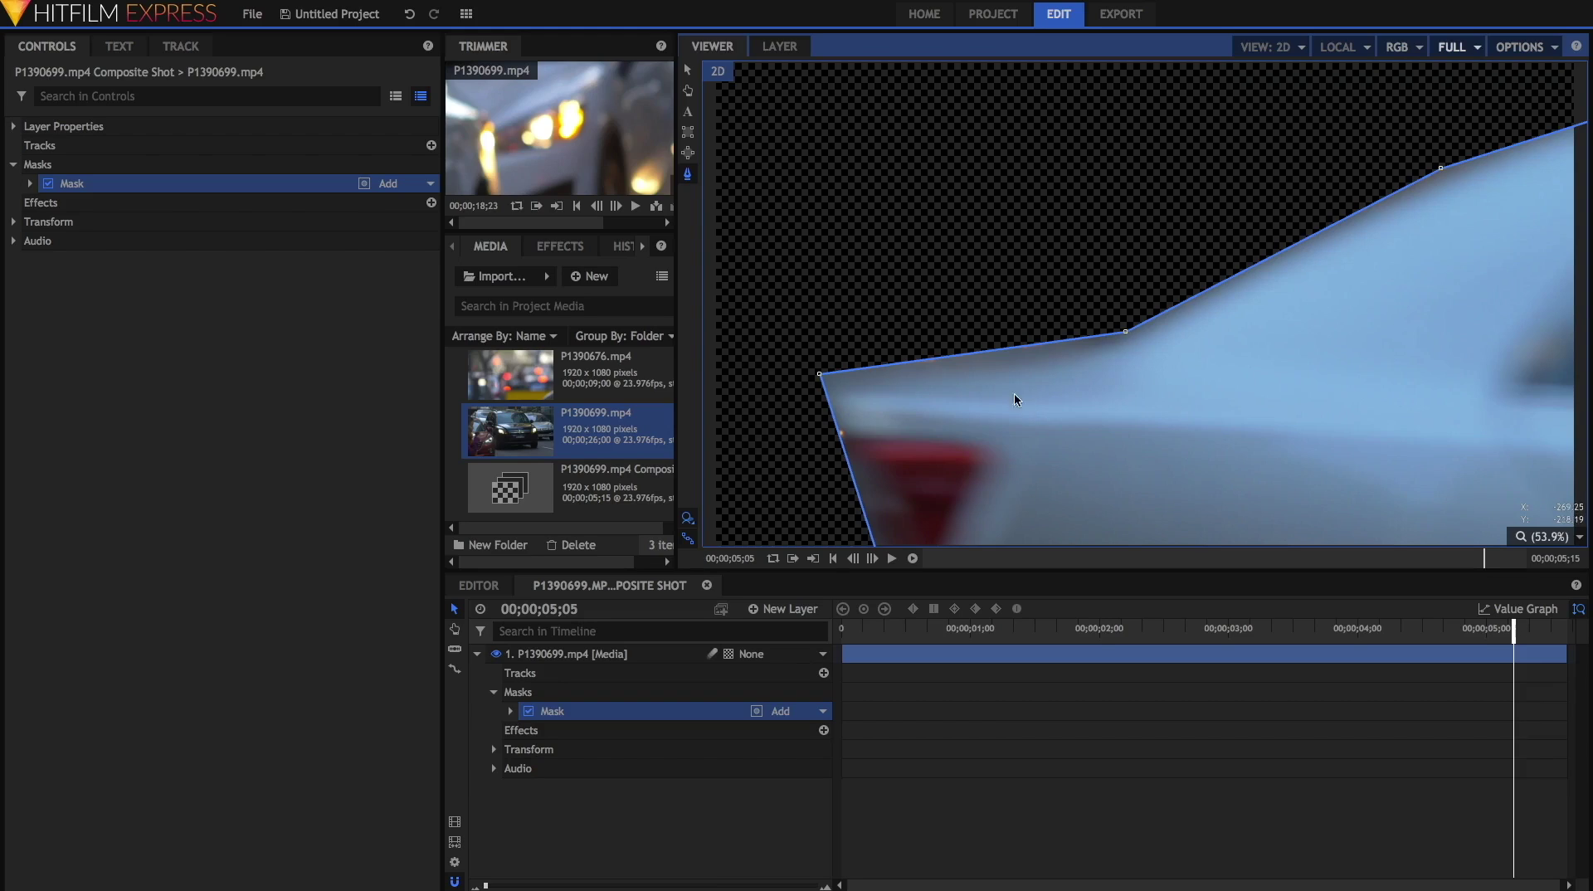
Expand the mask's Transform group and add a Position keyframe at 00;00;05;05
left_click(30, 183)
left_click(48, 260)
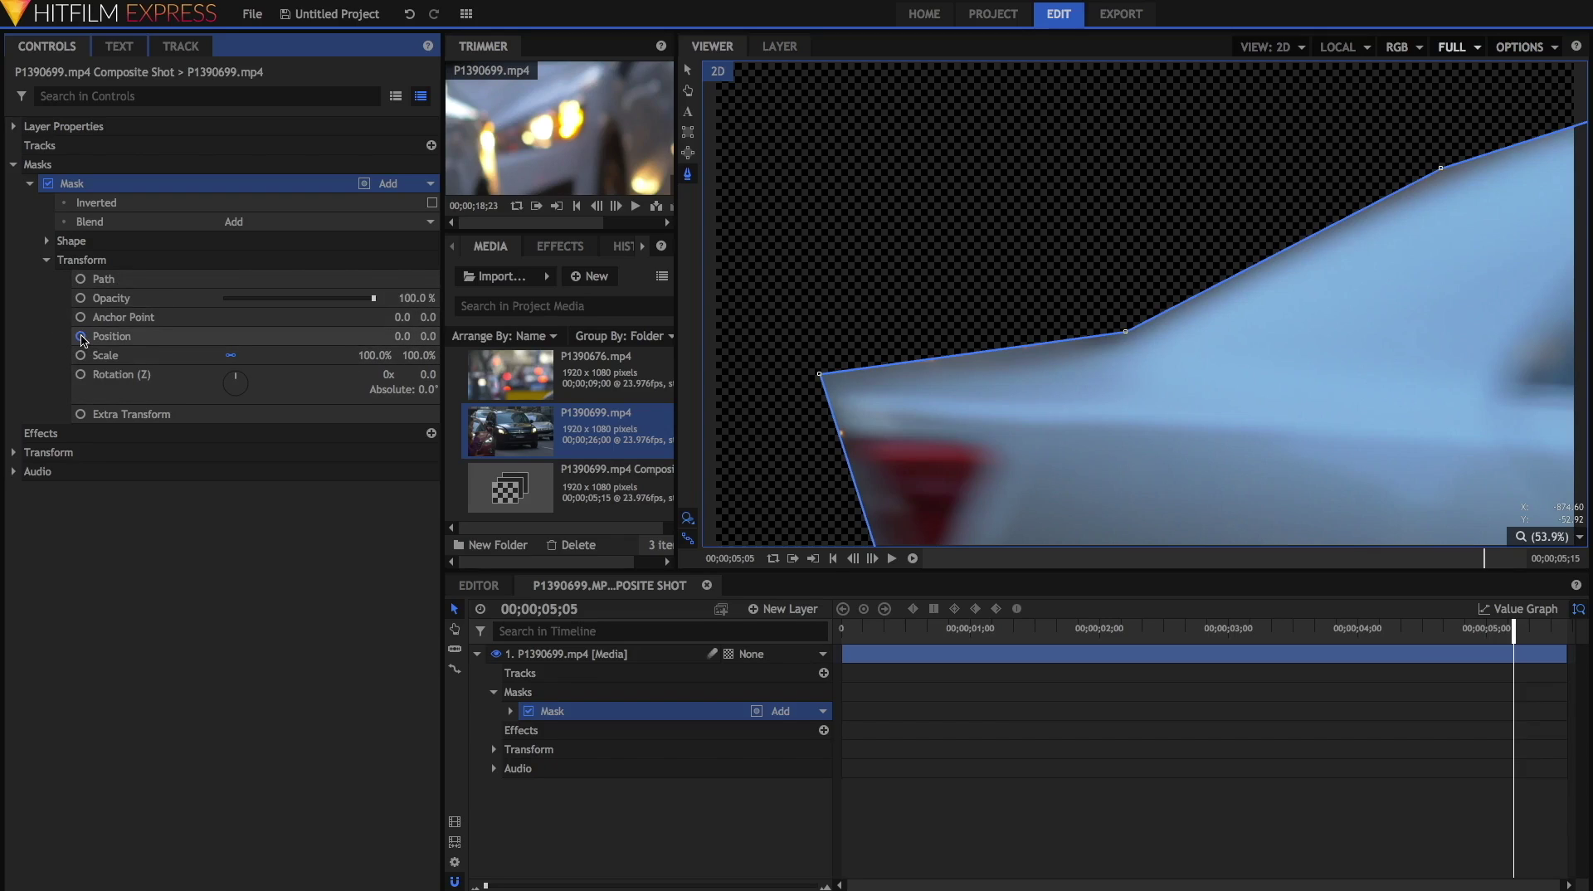
left_click(80, 336)
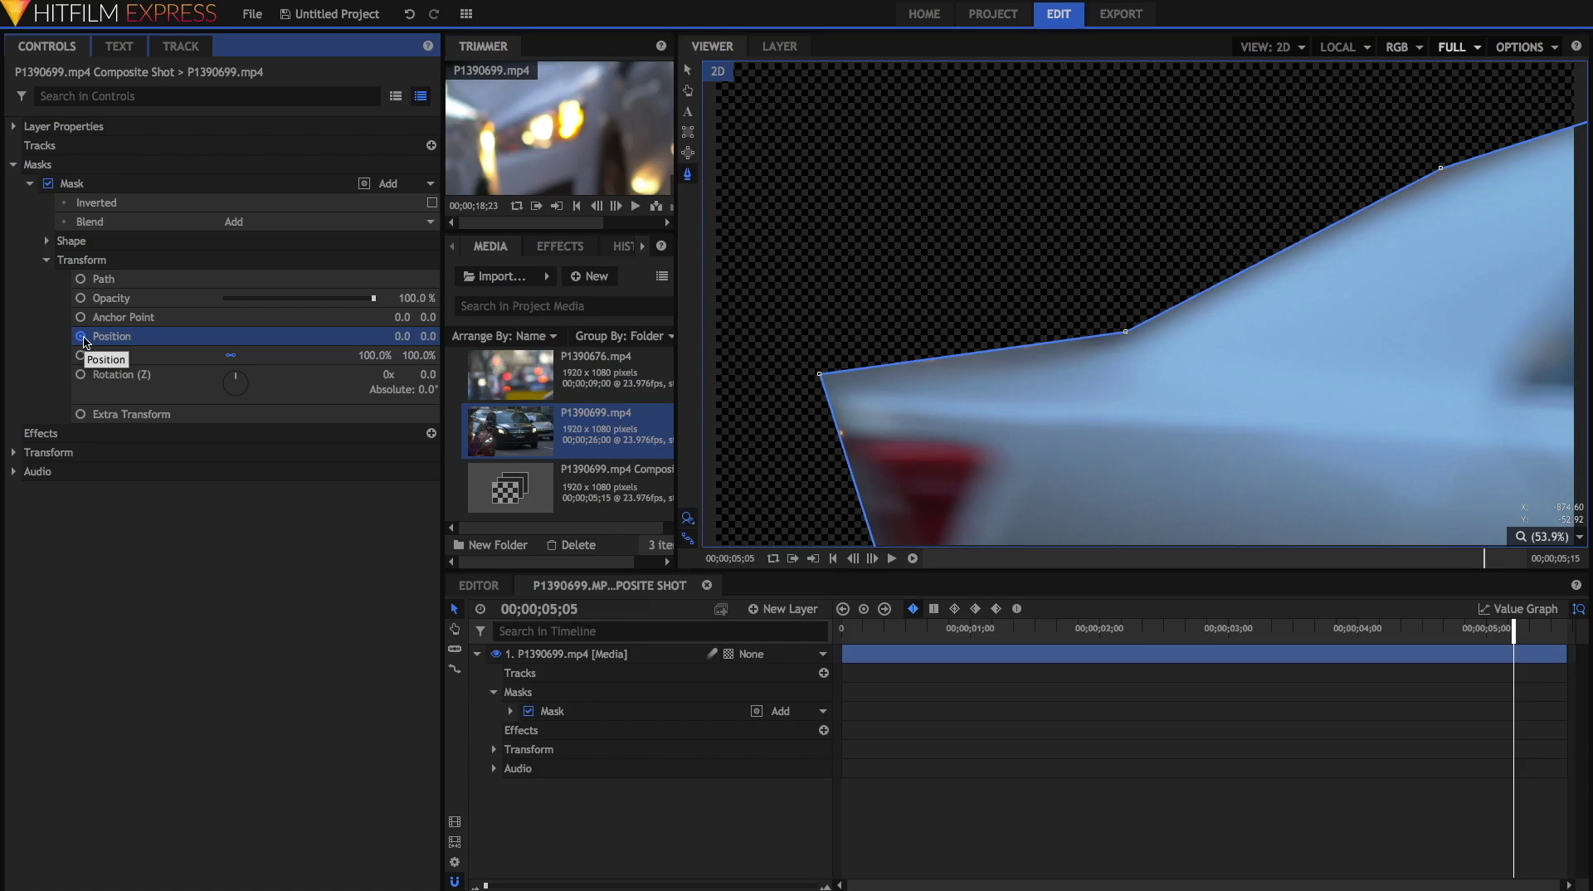
Keyframe the mask Position X to 916 at 00;00;05;06 so it follows the car
left_click(510, 712)
left_click(528, 749)
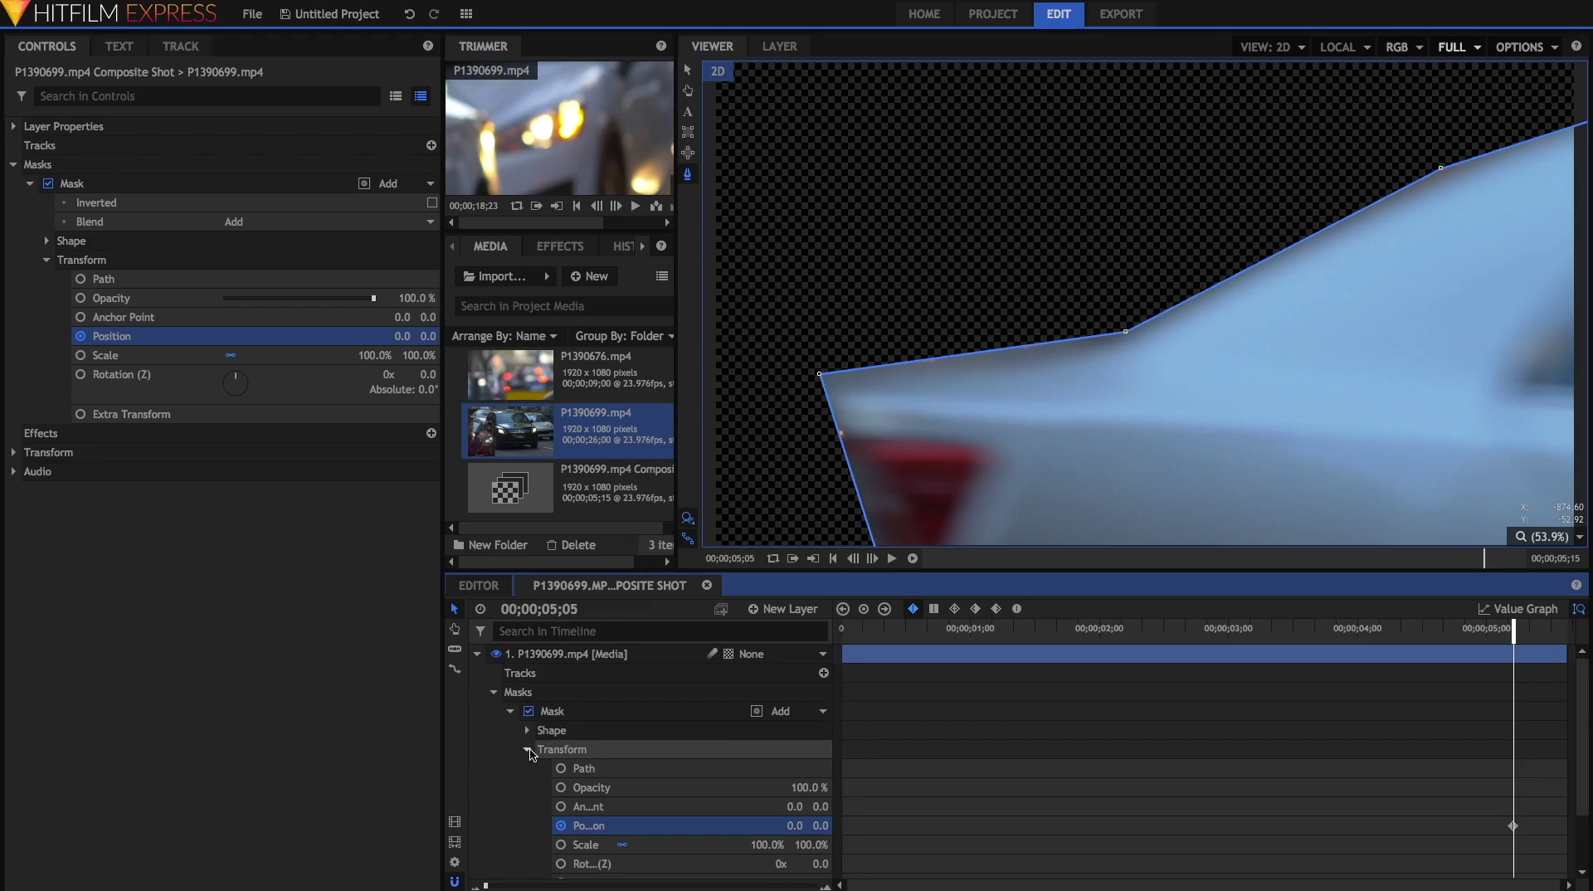
scroll(553, 761, "down", 3)
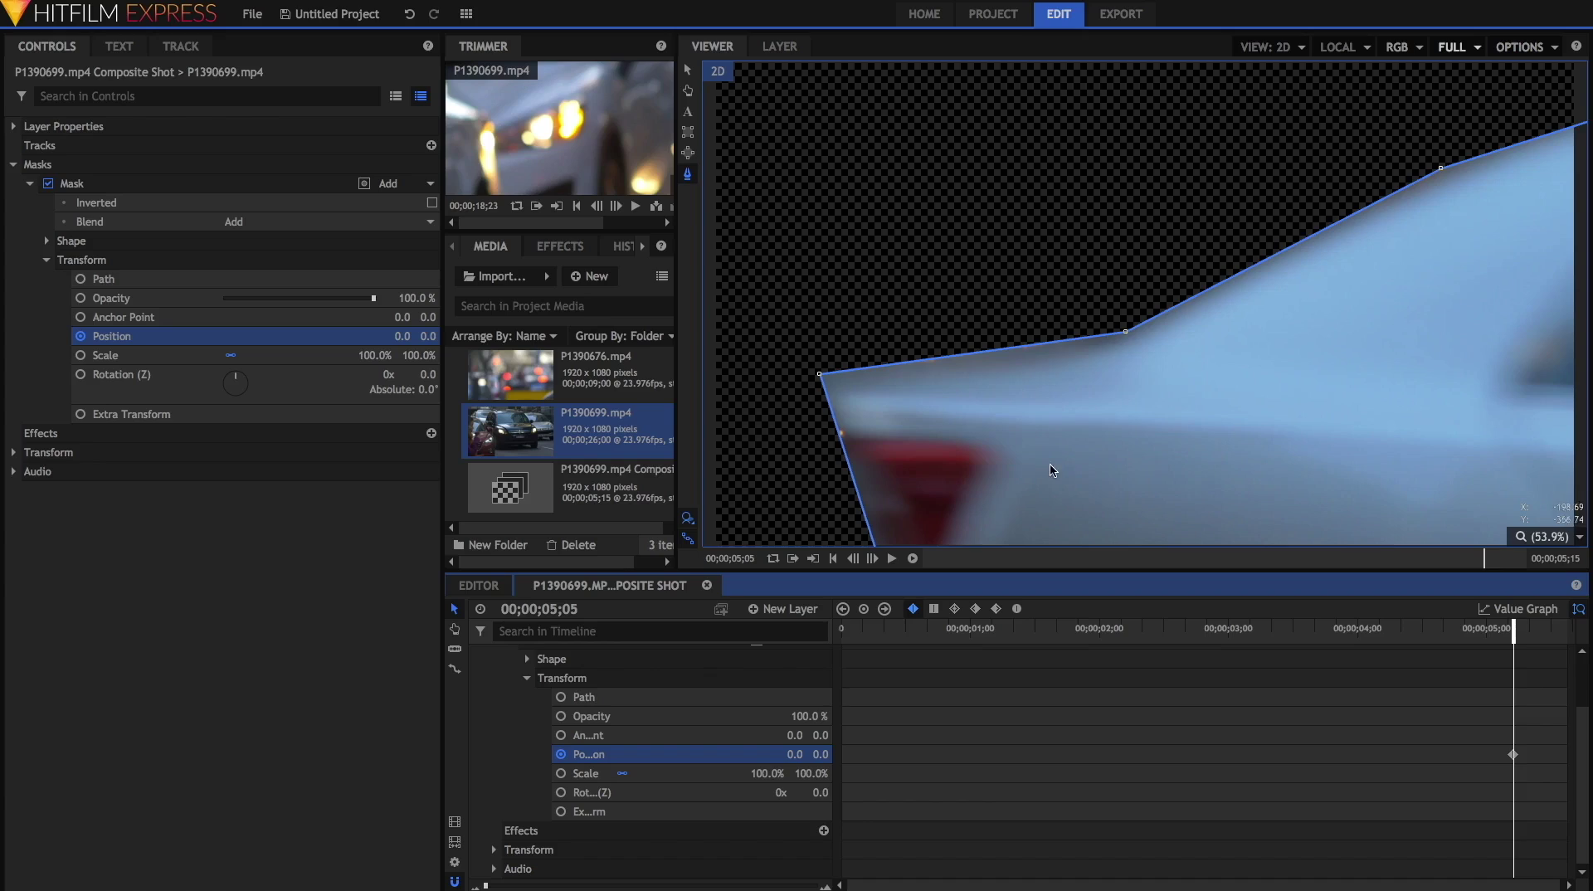
key("Right")
left_click_drag(400, 335, 837, 335)
left_click_drag(1527, 753, 1516, 752)
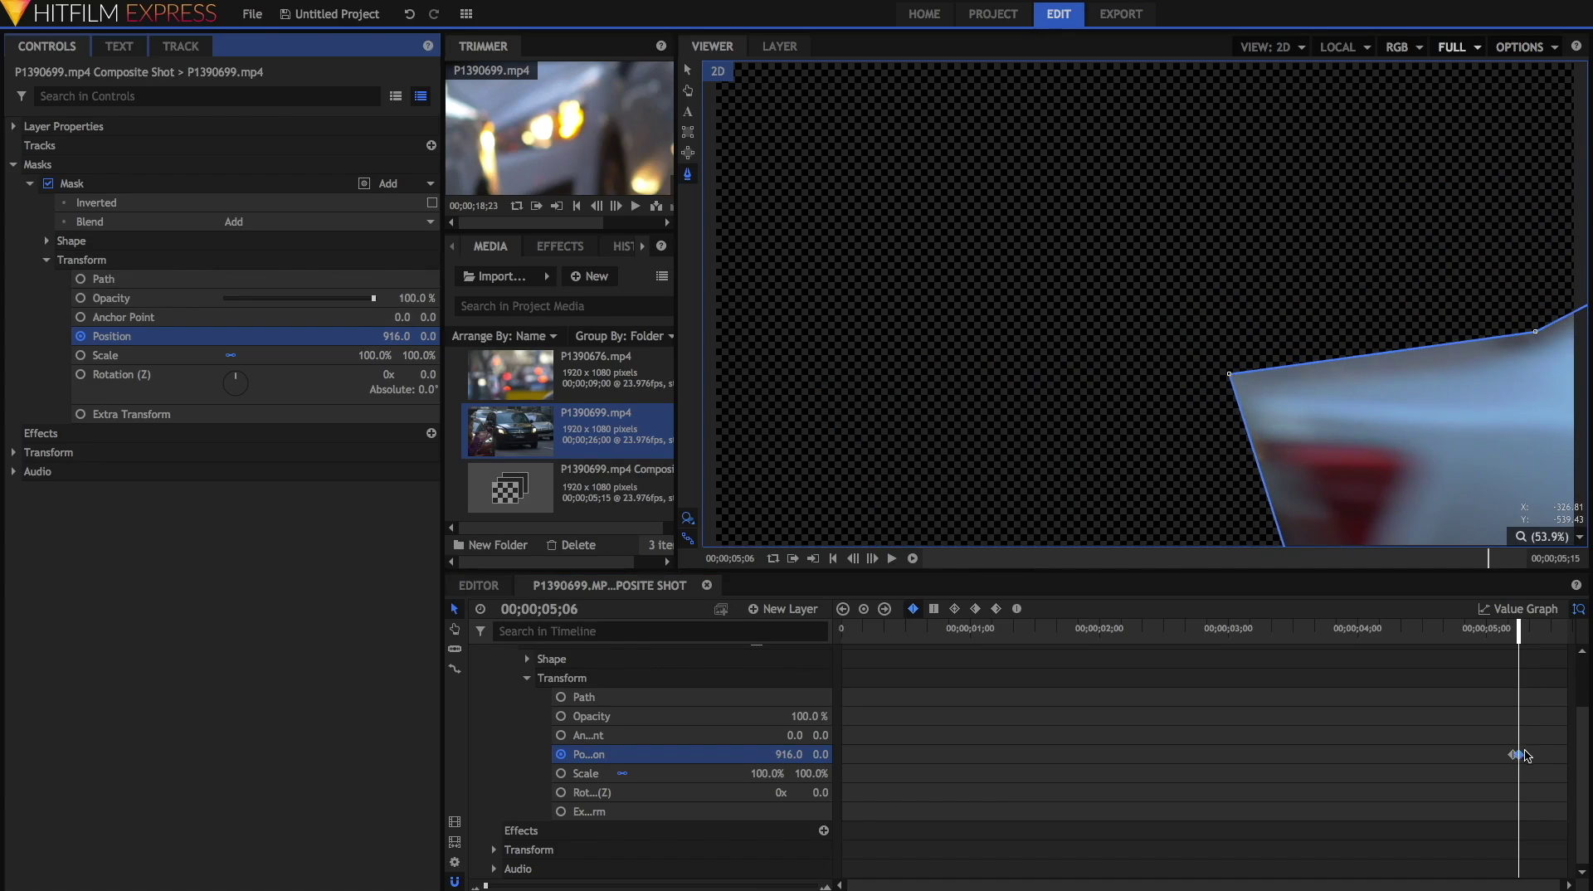
key("Left")
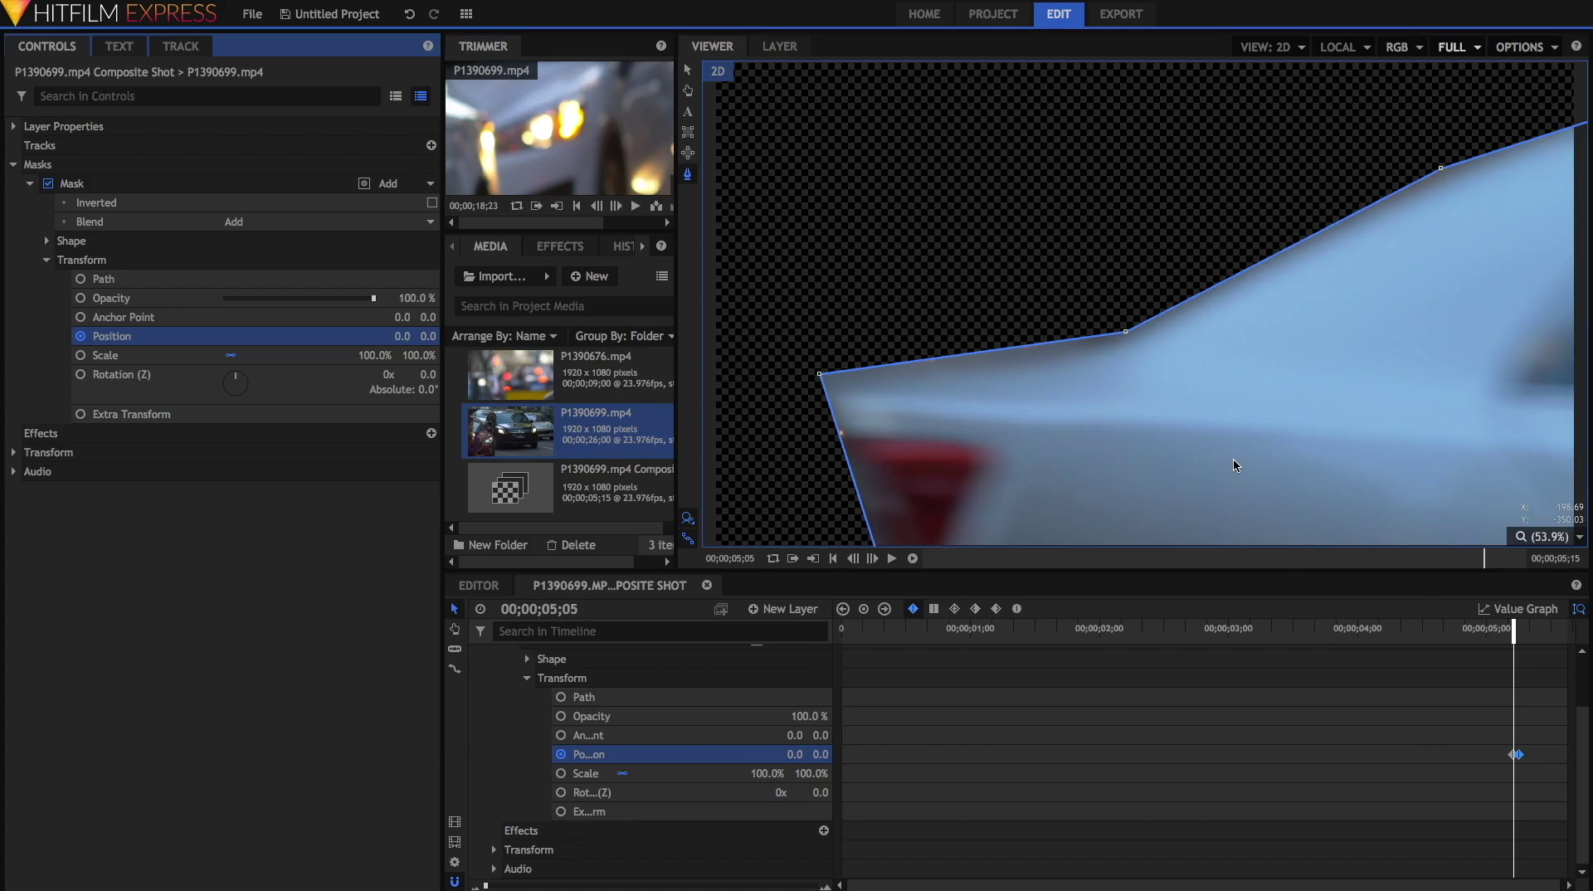
Enable mask Path keyframing and reshape the mask to fit the car at 05;06
left_click(81, 279)
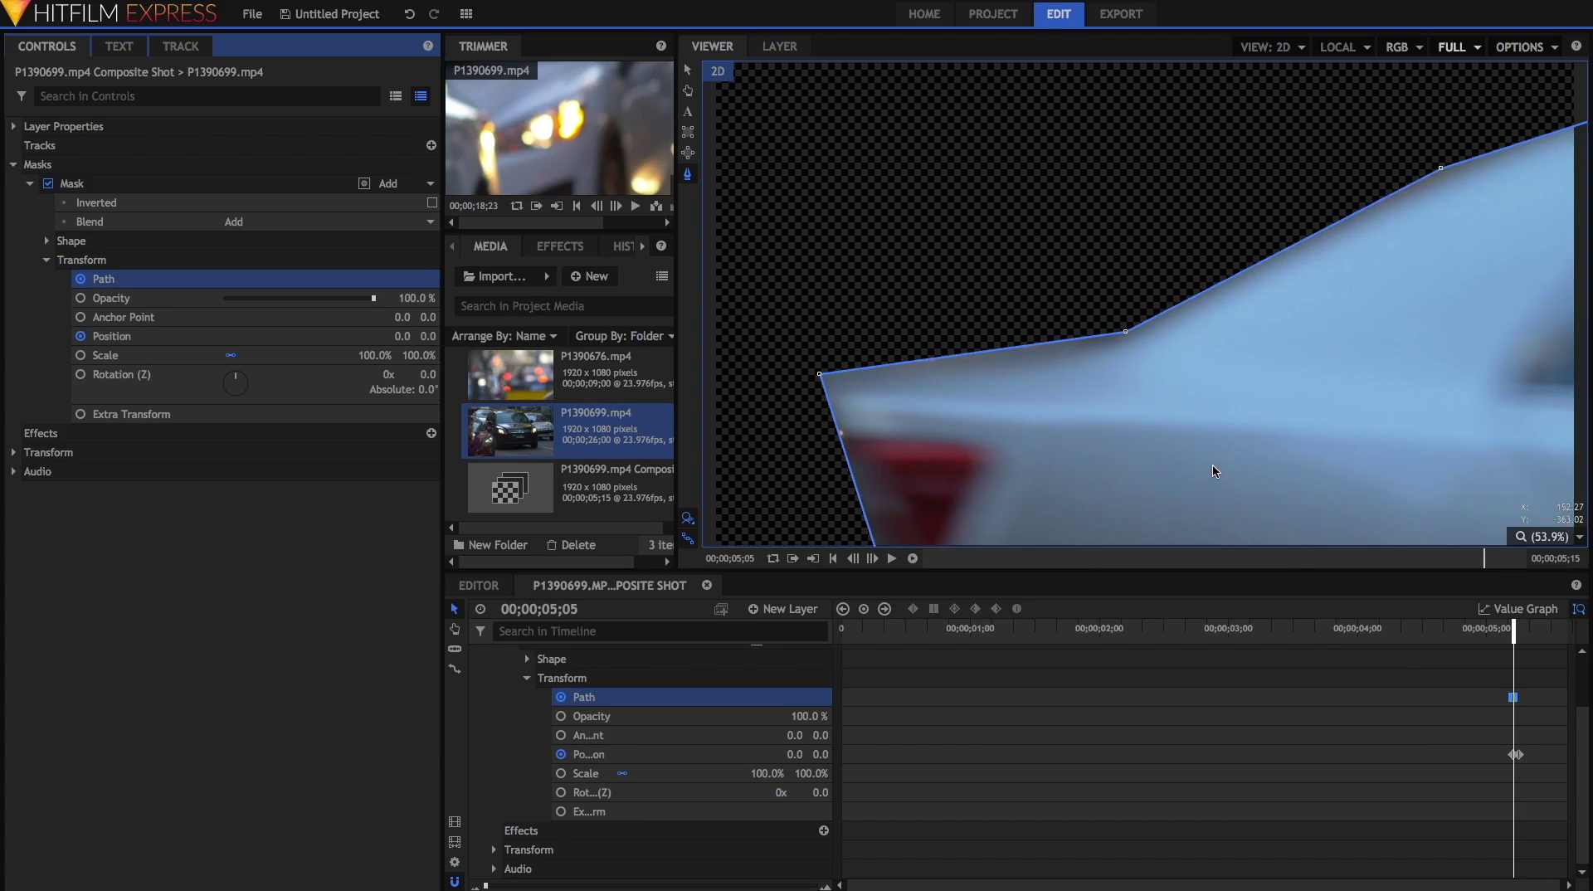
key("Right")
left_click_drag(1537, 333, 1521, 348)
key("Left")
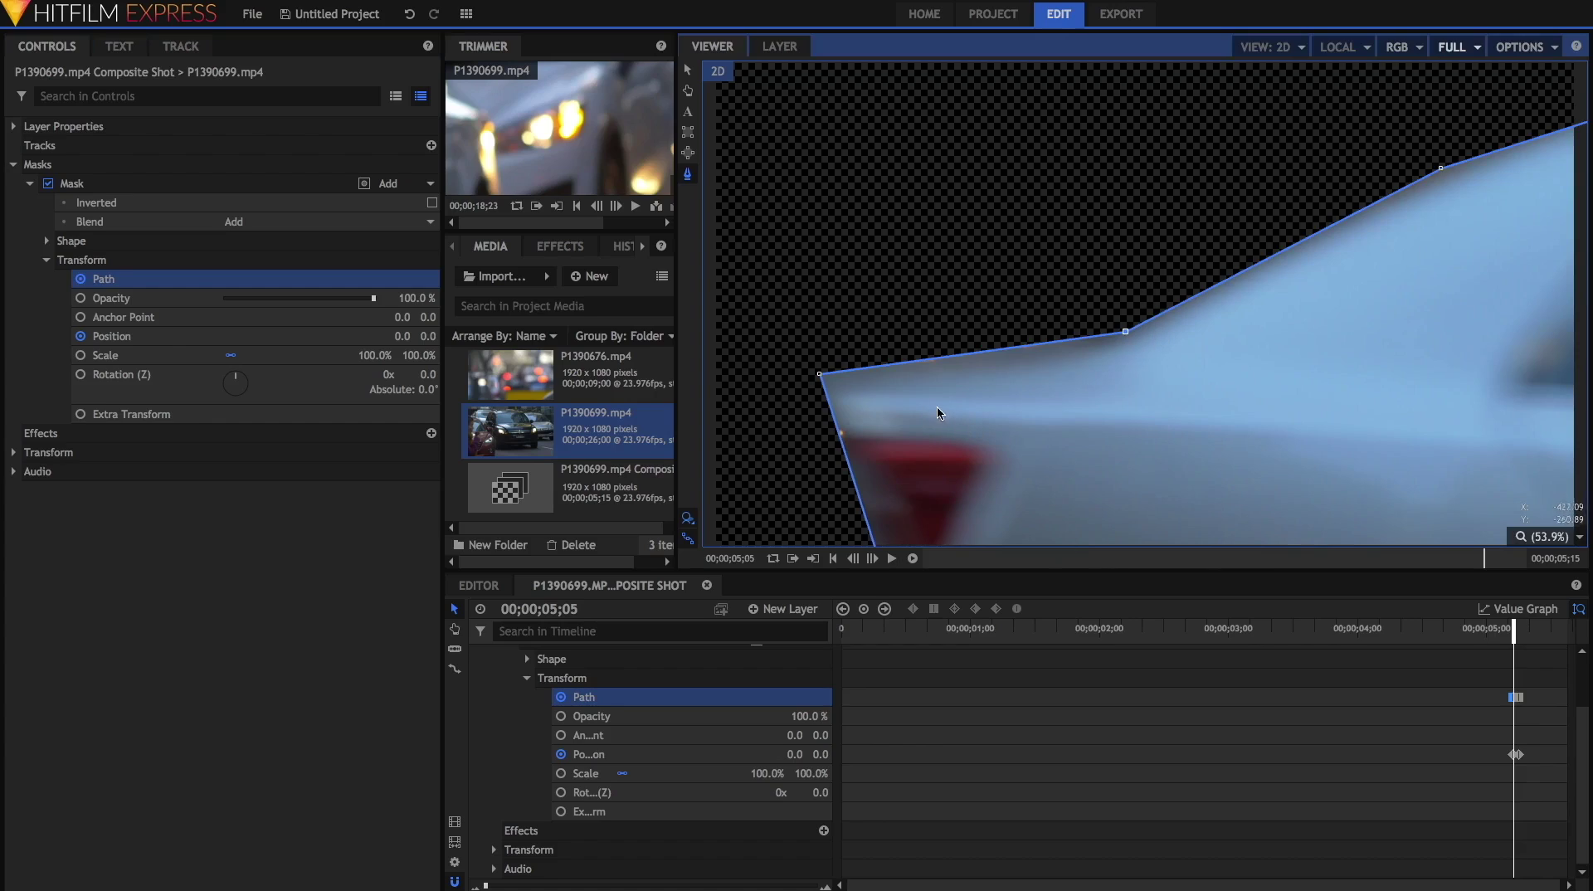
key("Left")
At 05;04, set mask Position X to -575, slide it further left, and raise its top-right point
left_click(402, 336)
type("-575")
key("Return")
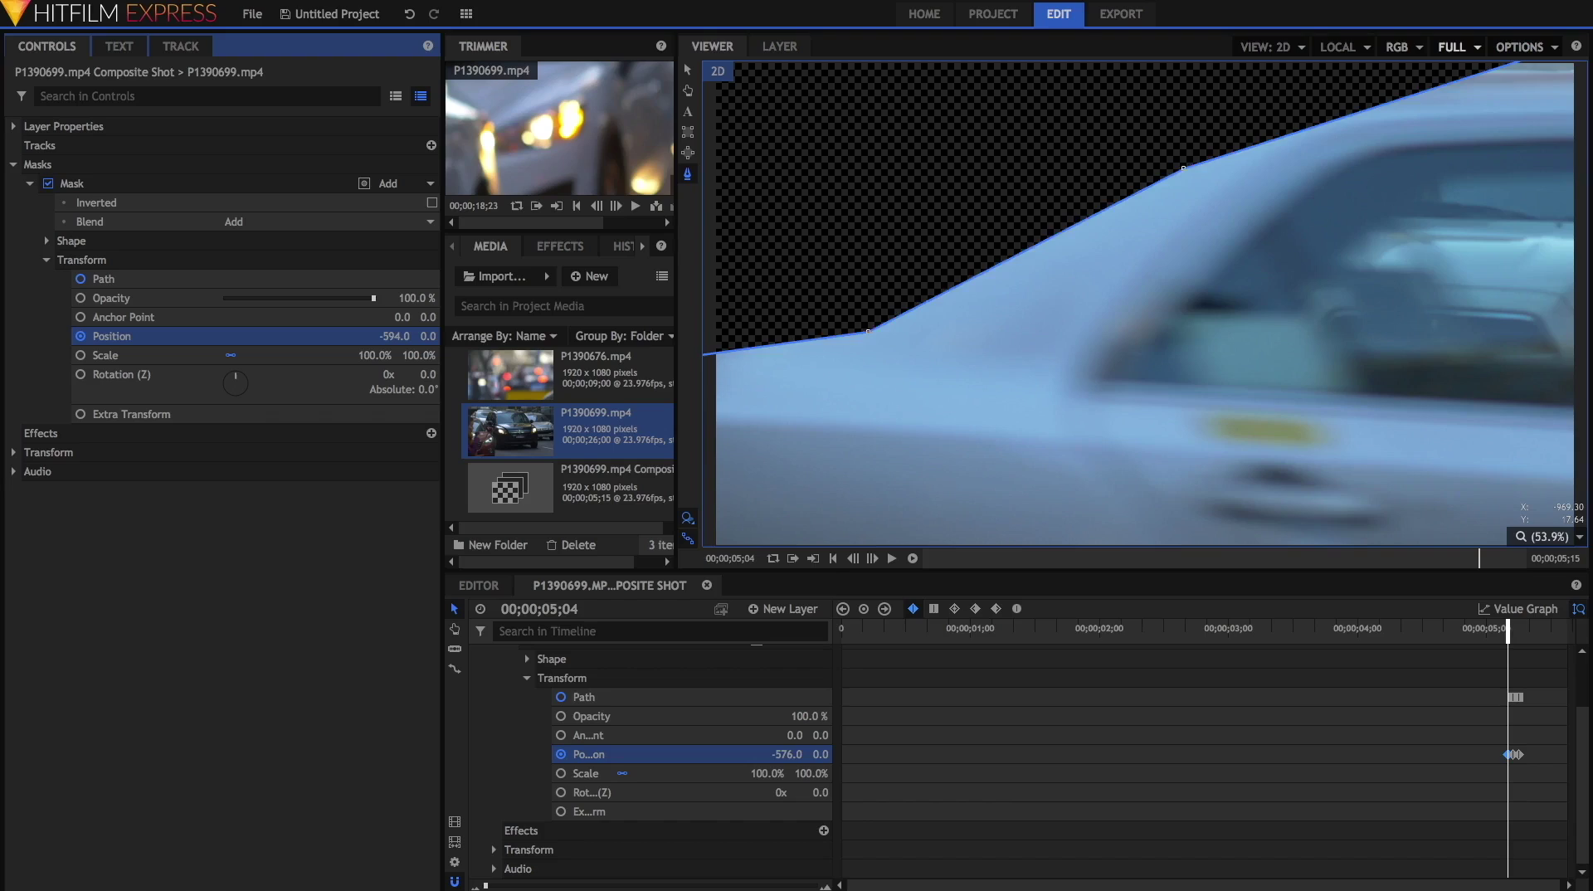
left_click_drag(401, 336, 365, 336)
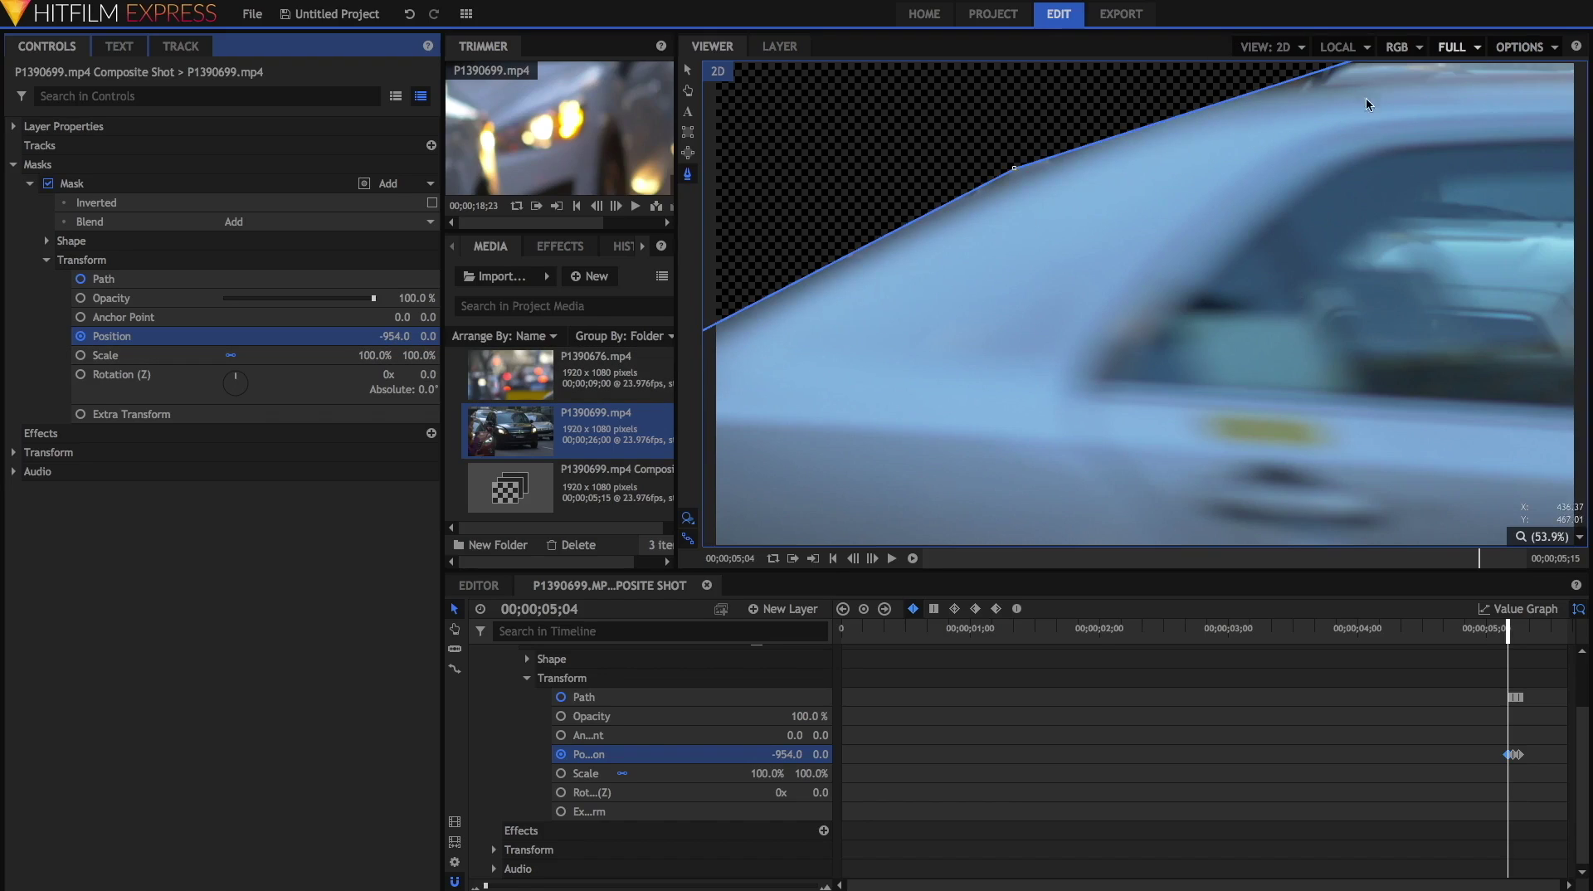
scroll(1385, 113, "down", 5)
left_click_drag(1379, 183, 1439, 155)
On the earlier frames, slide the mask far left and adjust its top-middle point
key("Left")
mouse_move(401, 336)
left_mouse_down()
mouse_move(331, 336)
mouse_move(373, 336)
left_mouse_up()
left_click_drag(1110, 208, 1069, 190)
key("Right")
key("Right")
key("Right")
key("Right")
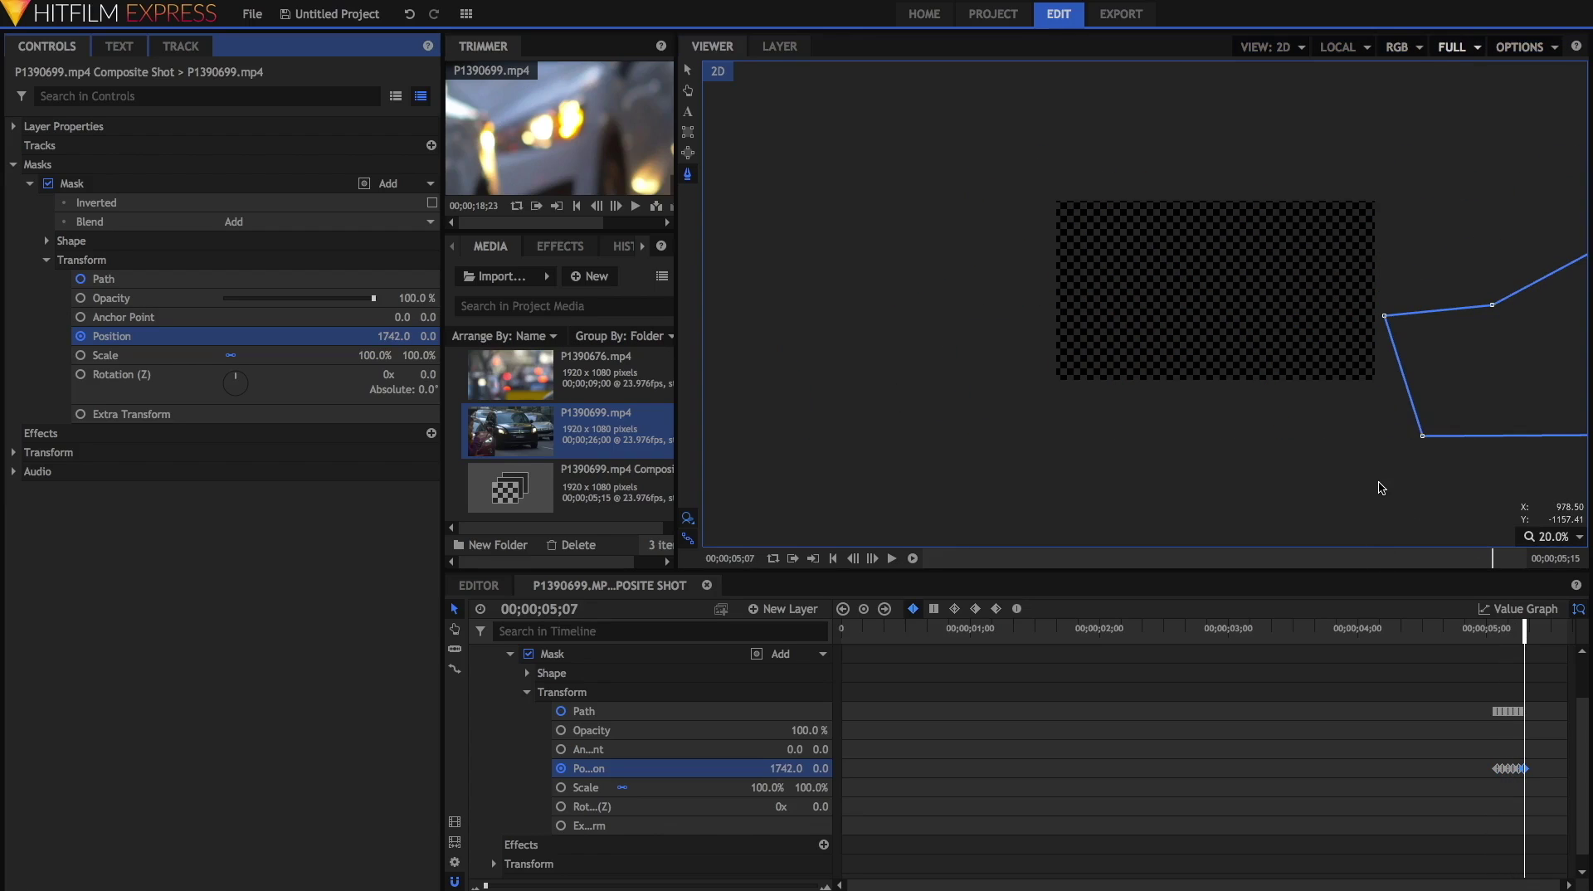
Fit the viewer, play the masked shot from 4;07 and 4;18, and collapse the mask properties
left_click(1560, 535)
left_click(1553, 717)
left_click(1395, 629)
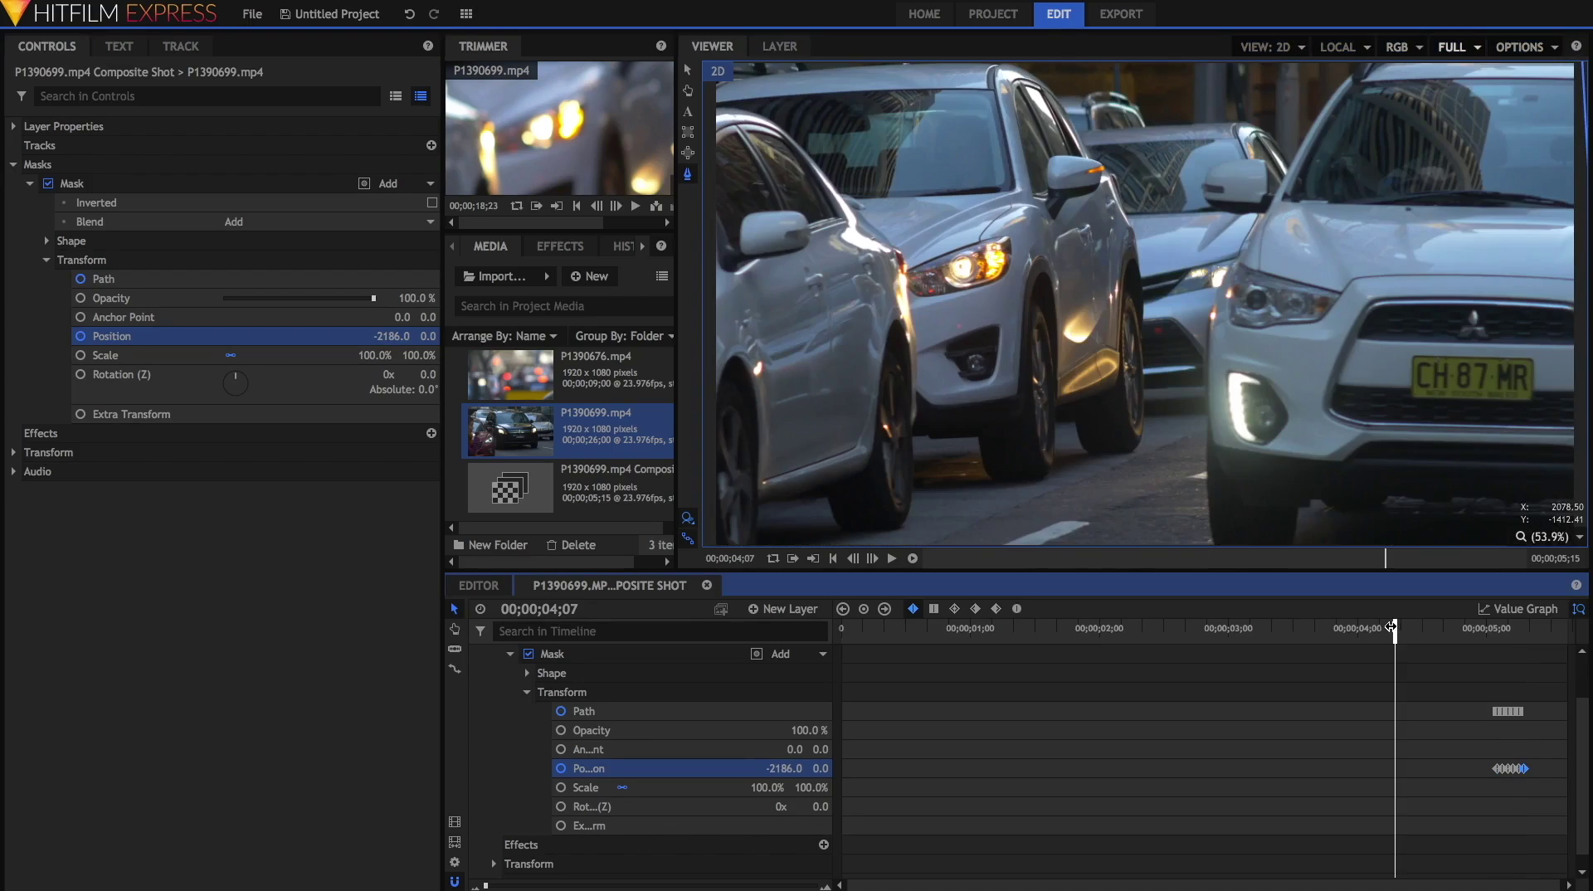
key("space")
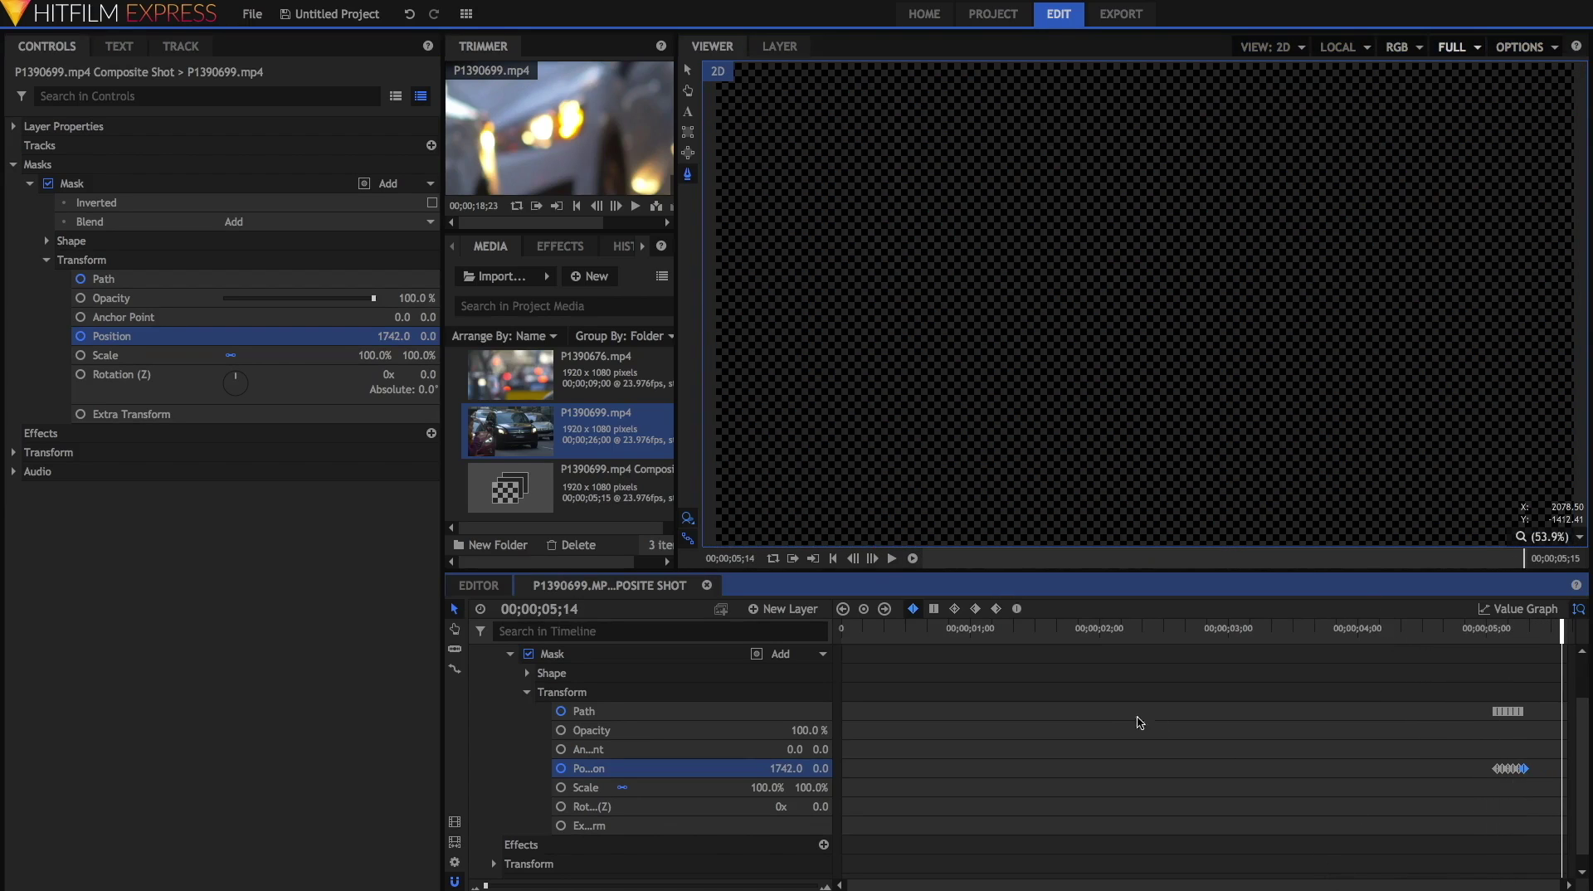
left_click(510, 654)
left_click(1450, 628)
key("space")
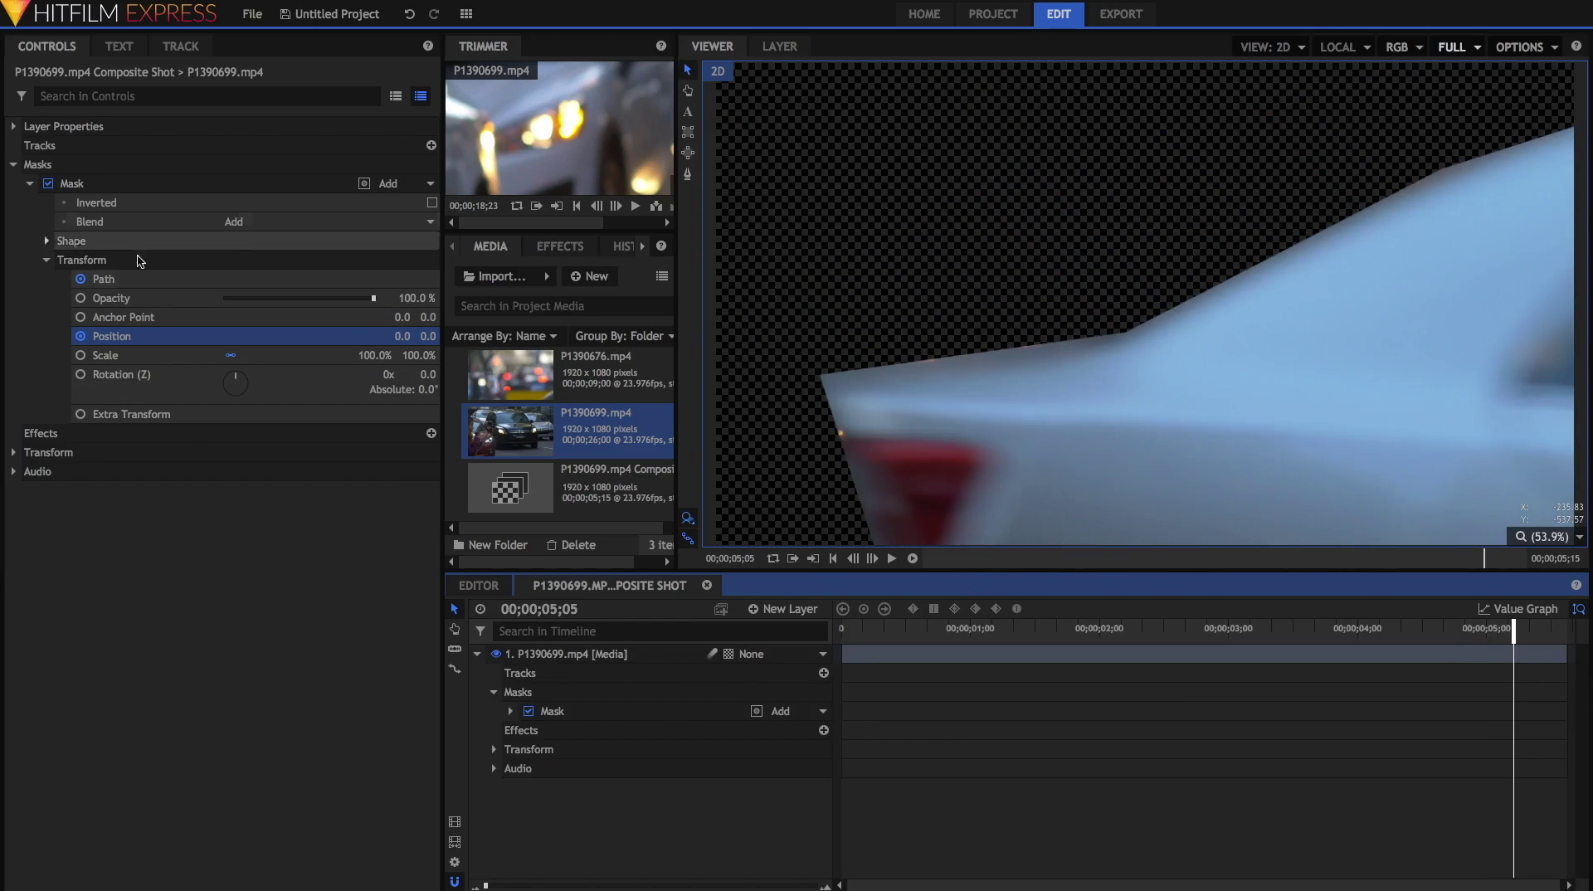
left_click(47, 241)
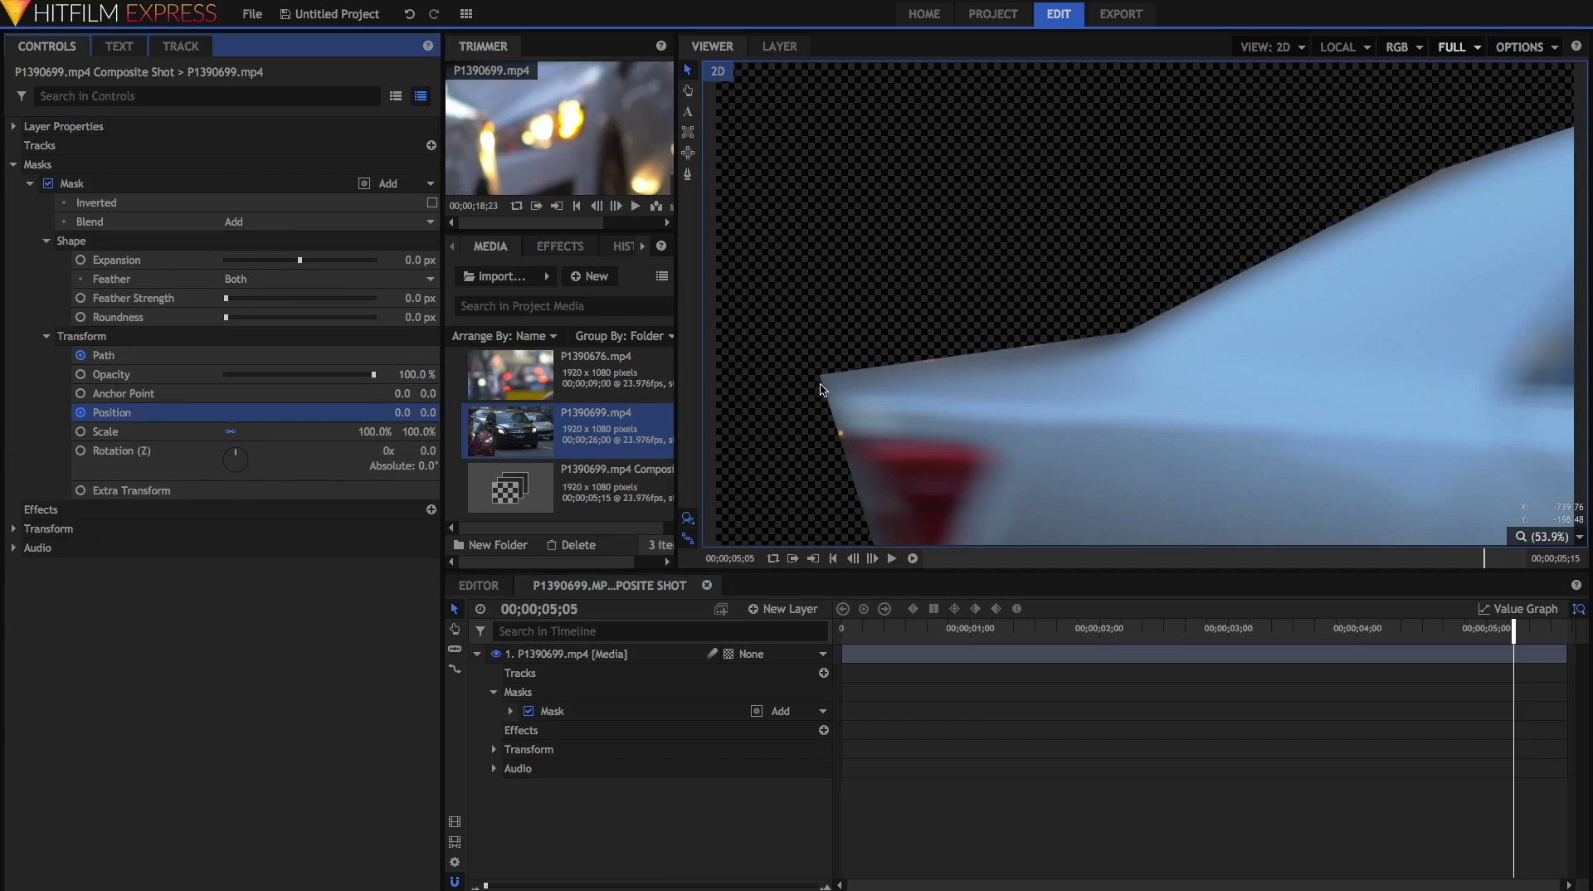
Set the mask Expansion to 16 px, Feather Strength to 79 px and Roundness to 107 px
mouse_move(414, 317)
left_mouse_down()
mouse_move(440, 317)
mouse_move(394, 317)
left_mouse_up()
left_click(410, 259)
left_click_drag(410, 259, 440, 298)
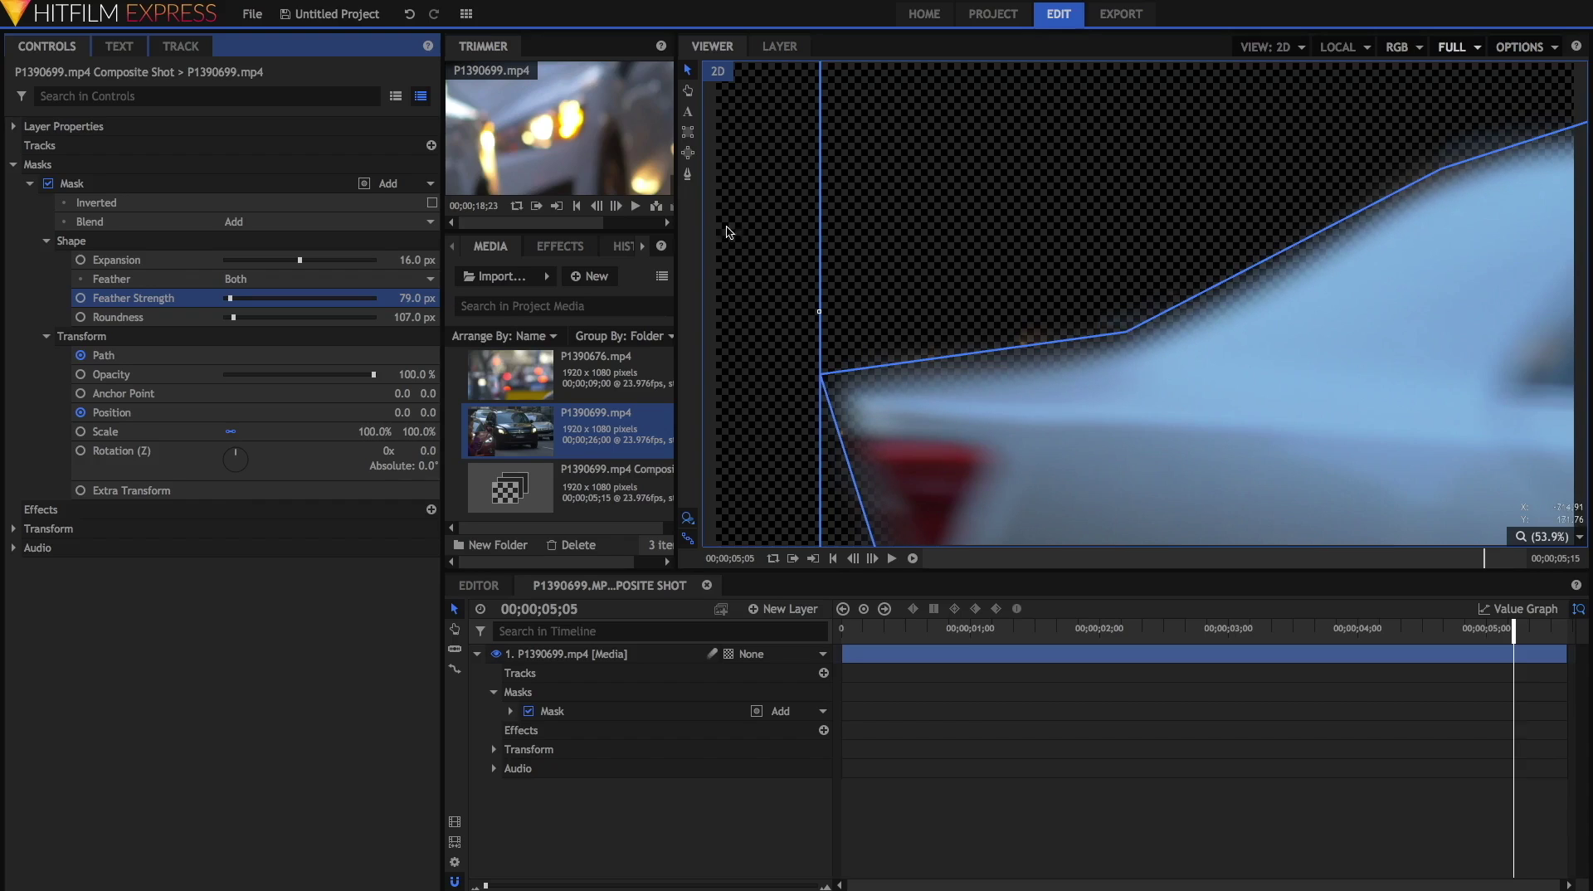
key("Left")
key("Left")
key("Left")
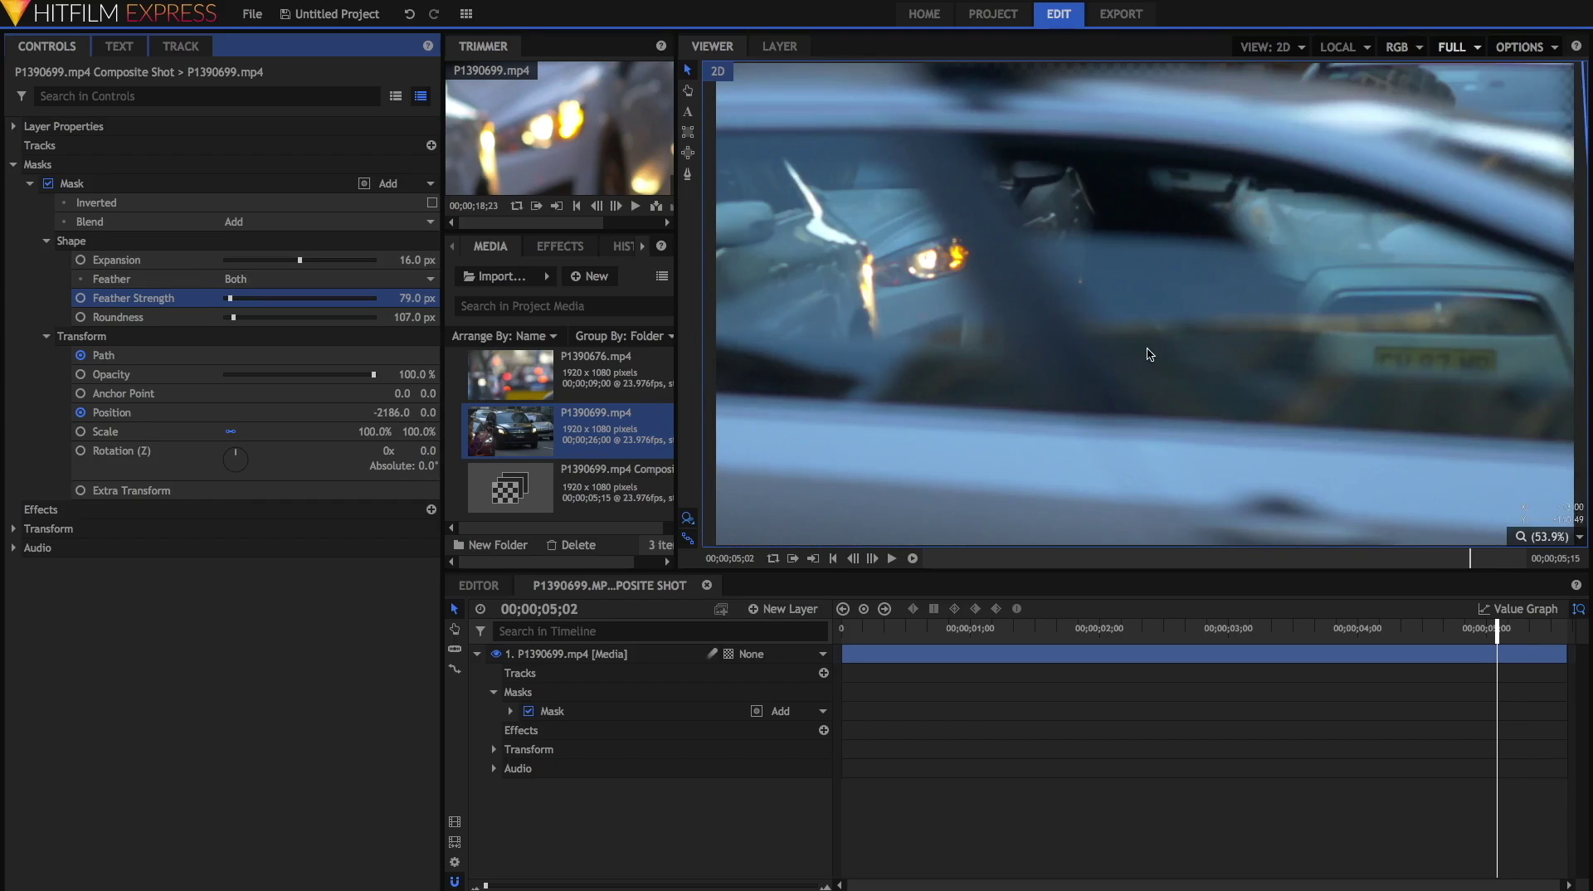
key("Left")
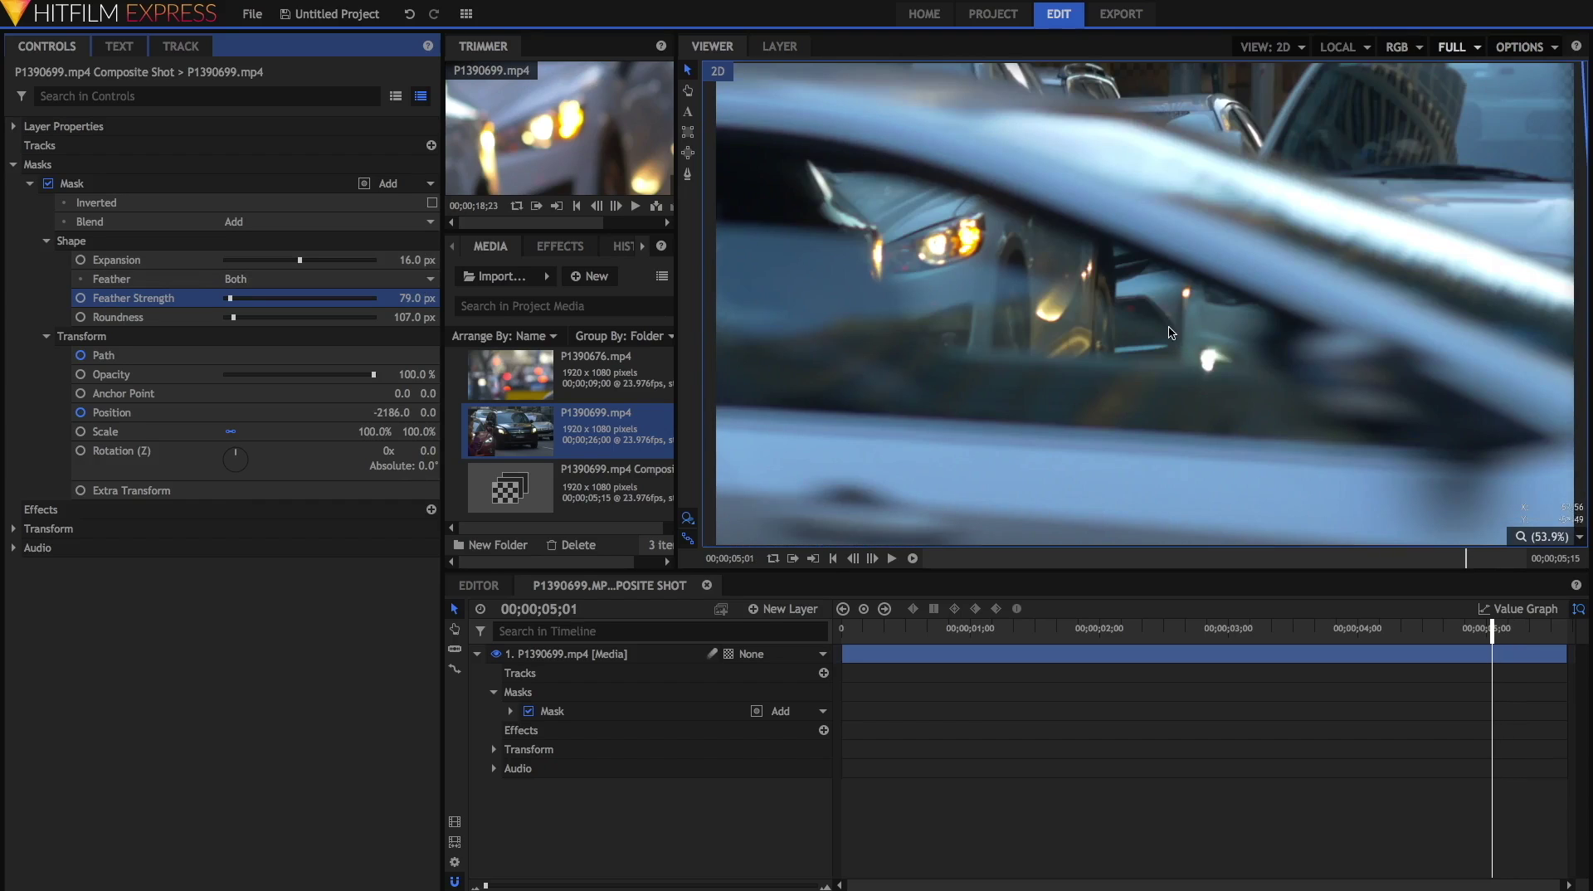
scroll(1170, 332, "down", 3)
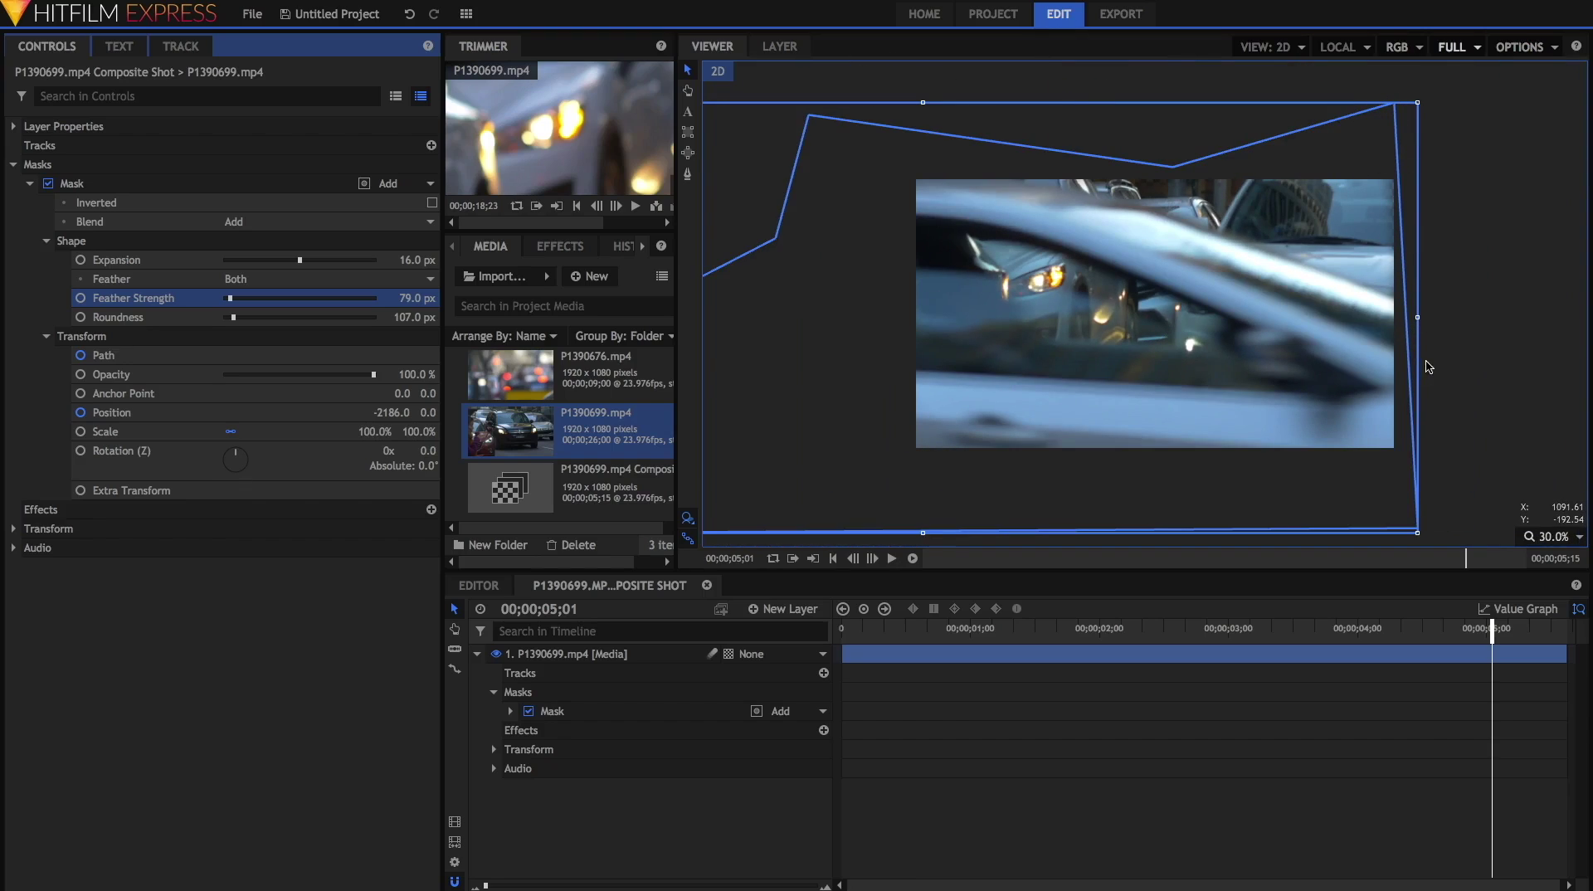
left_click(618, 711)
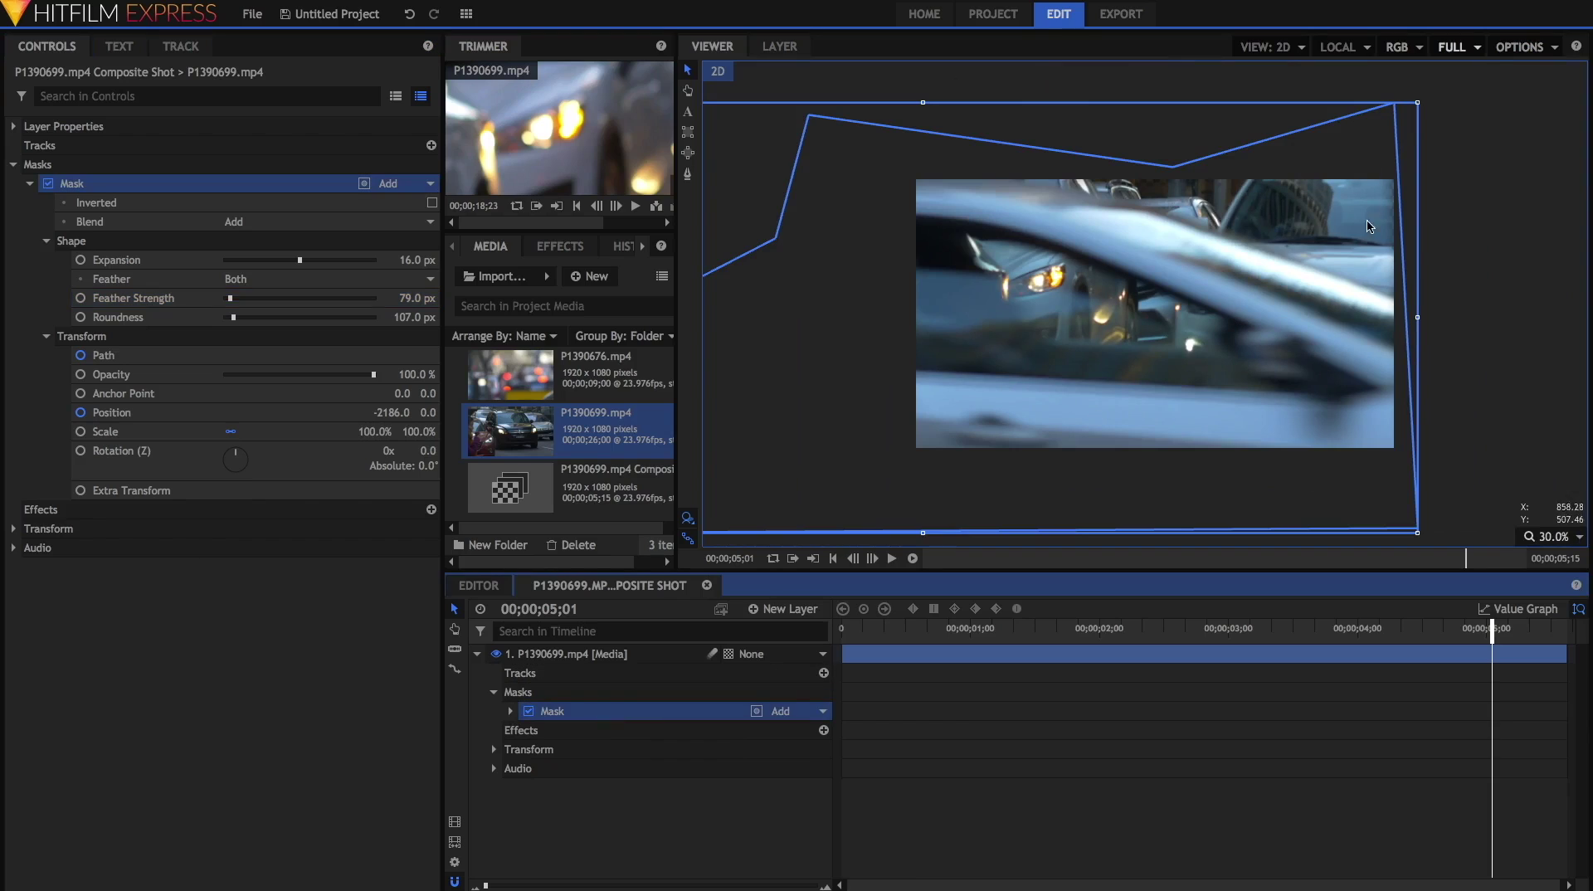
key("Right")
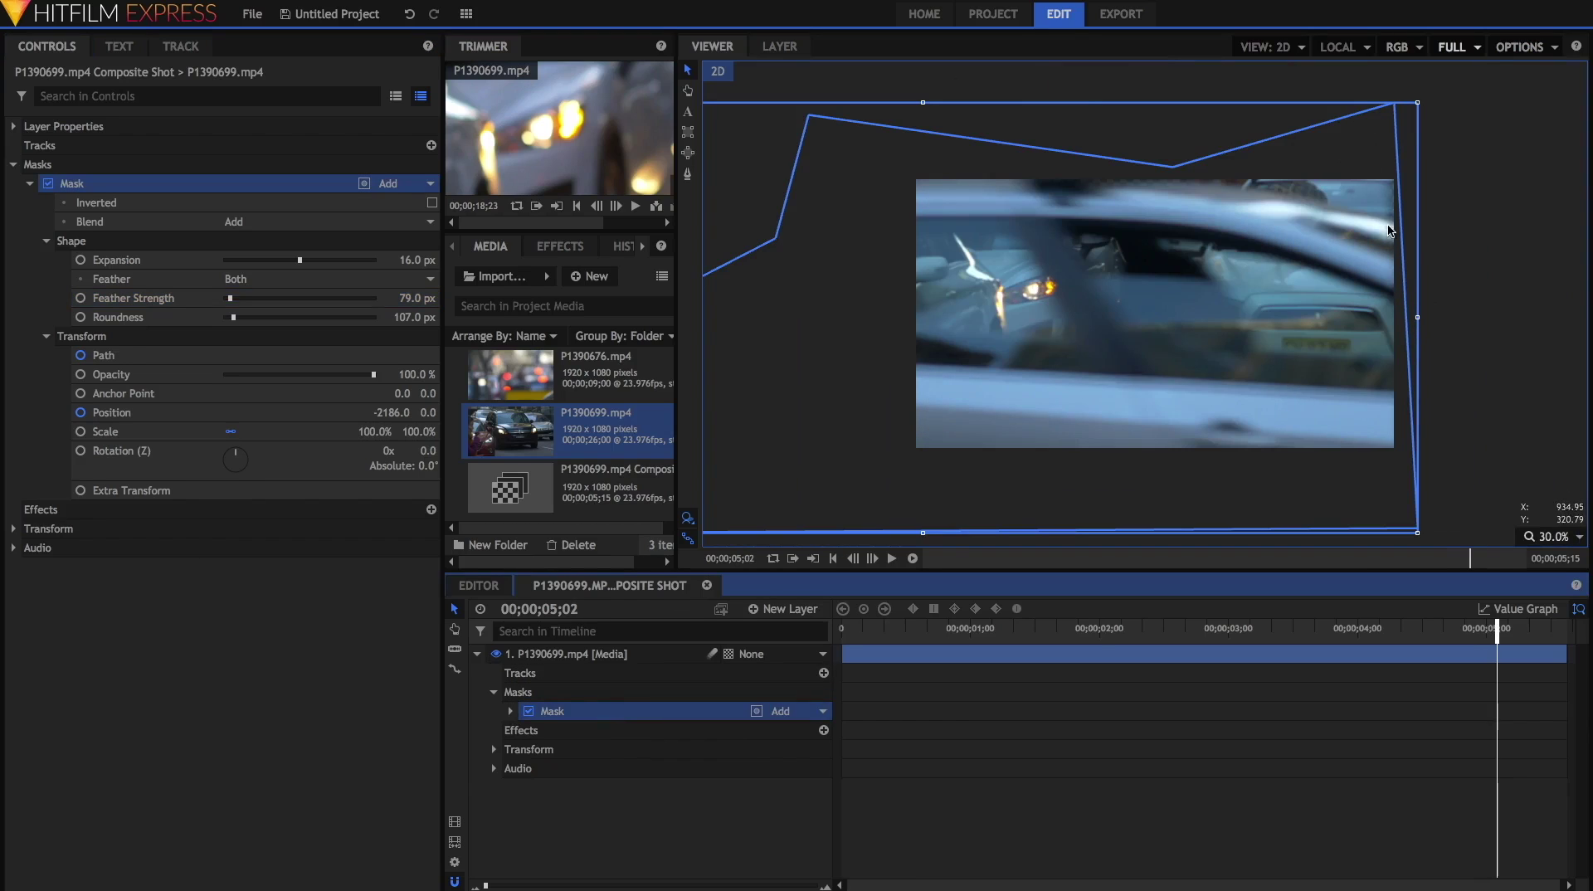
scroll(1396, 203, "up", 5)
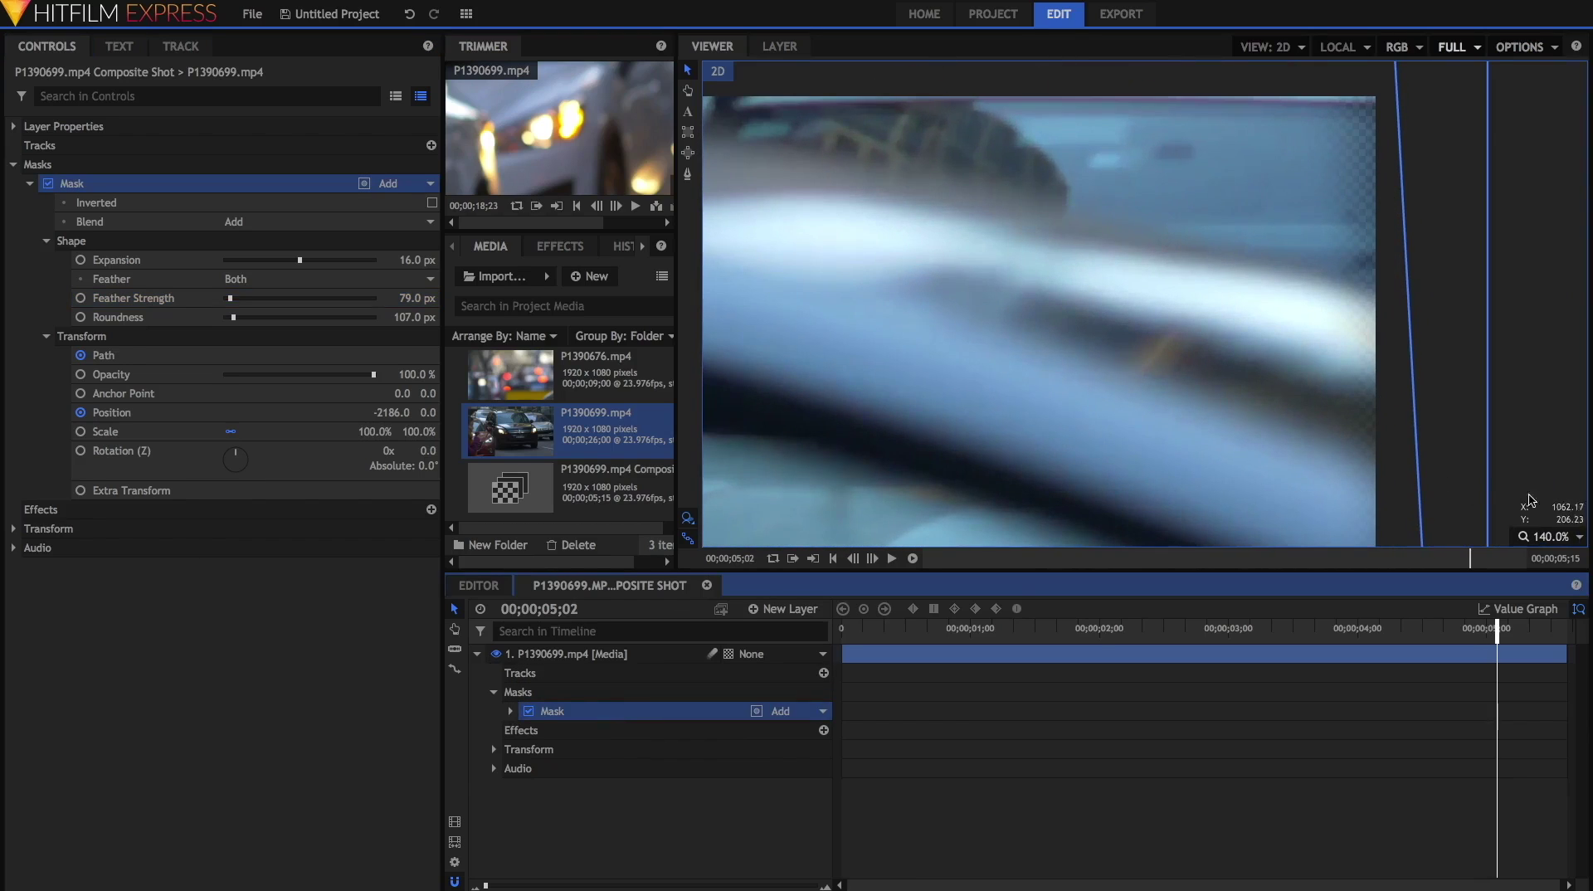
left_click(1545, 537)
left_click(1525, 706)
key("f")
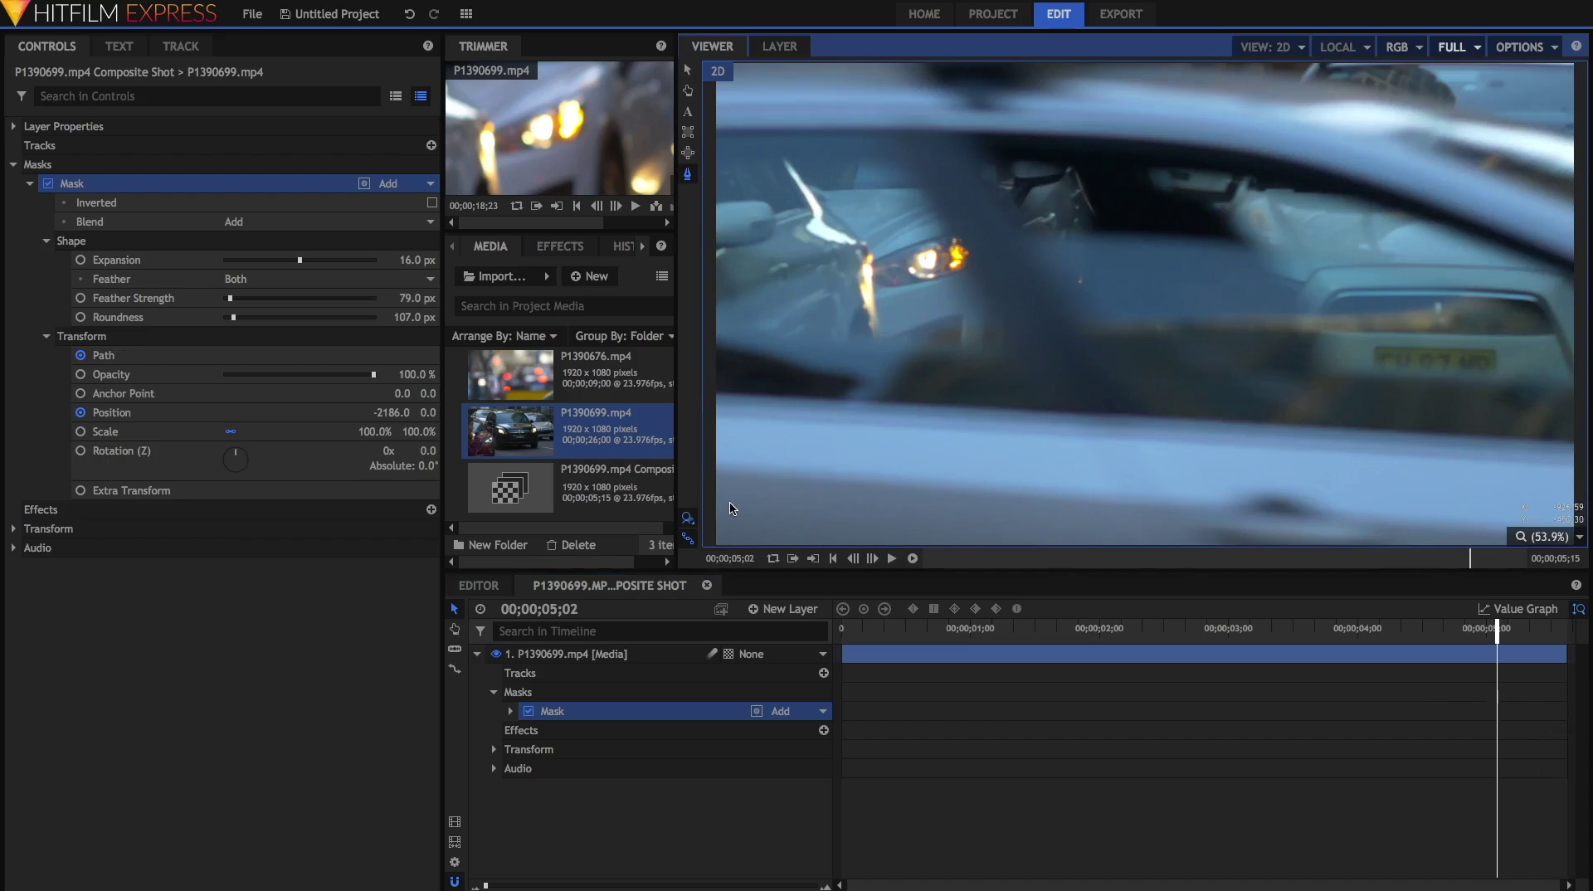
Place P1390676.mp4 on a layer beneath the masked car layer and preview the result
left_click_drag(595, 375, 978, 798)
key("space")
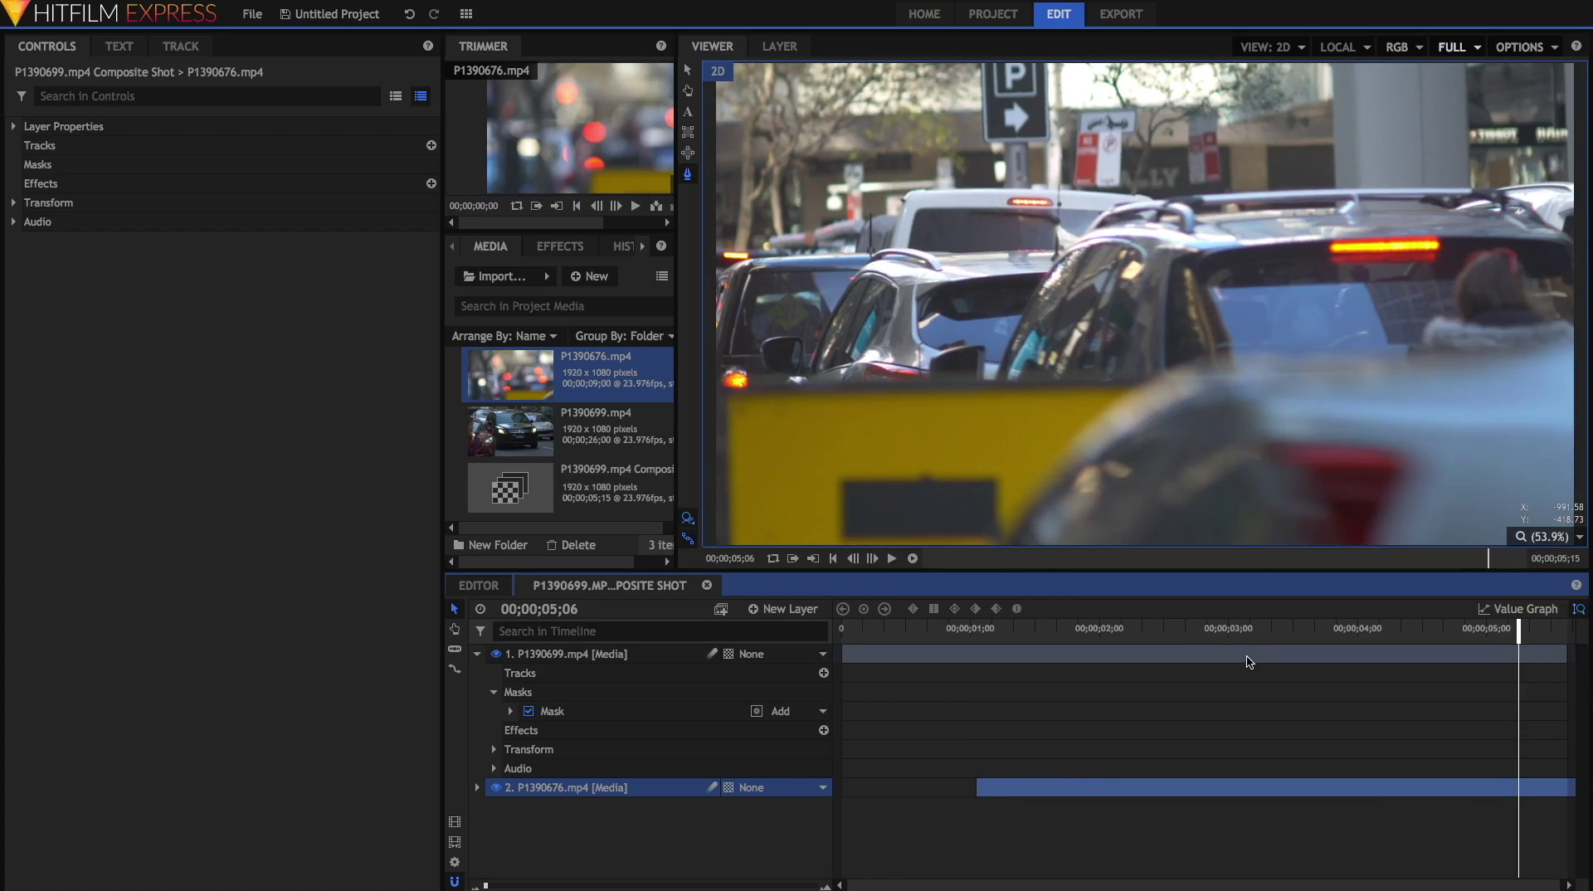
key("Left")
left_click(957, 675)
key("space")
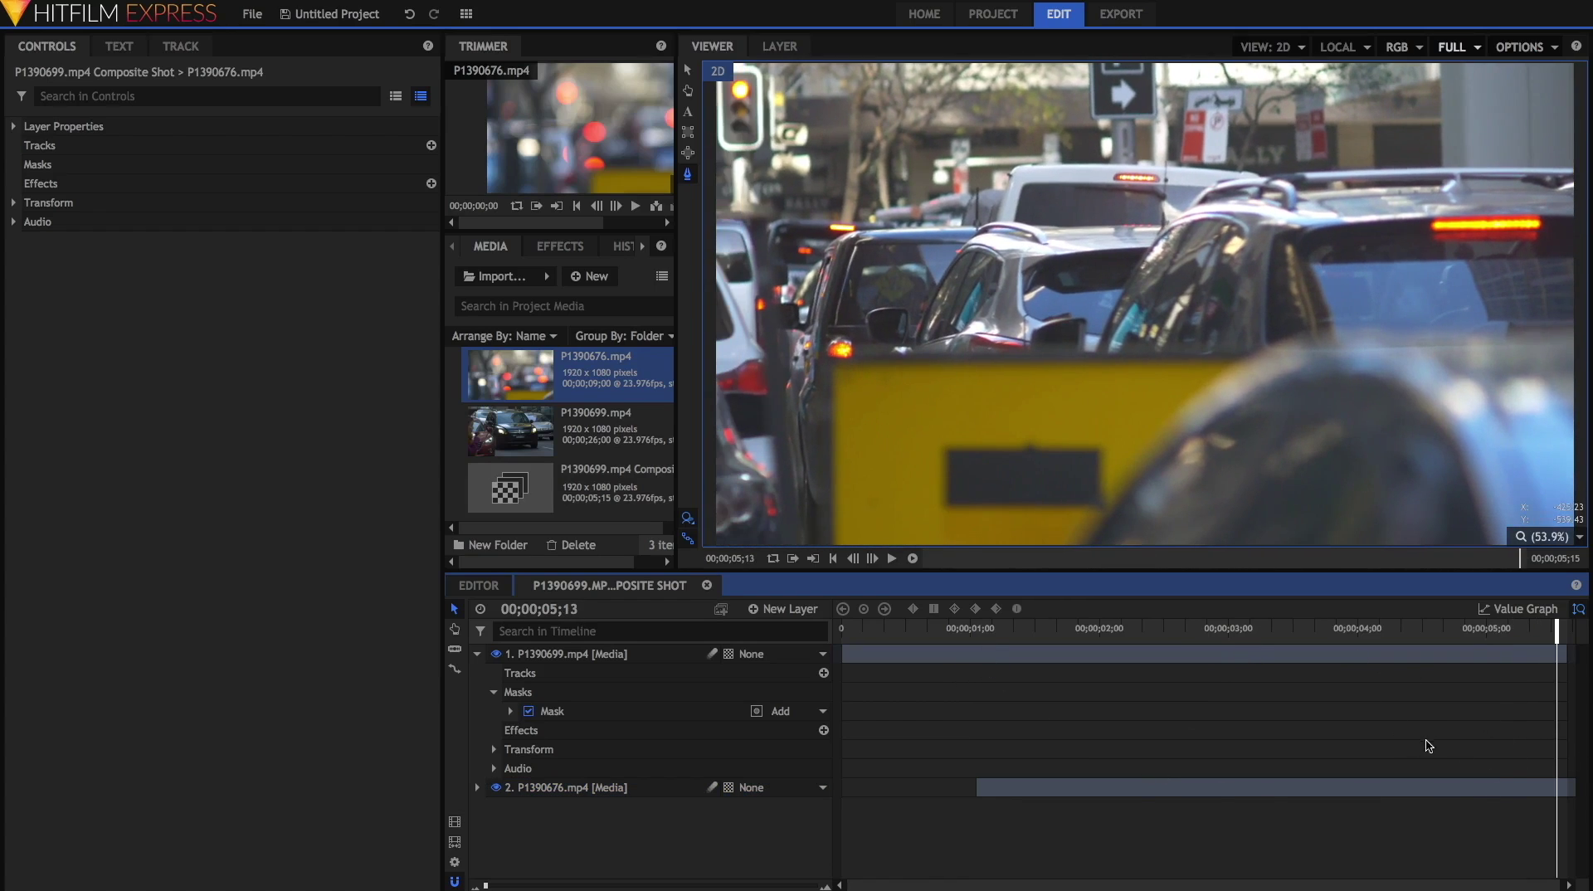
Change the composite shot's duration to 00;00;10;15
left_click(455, 863)
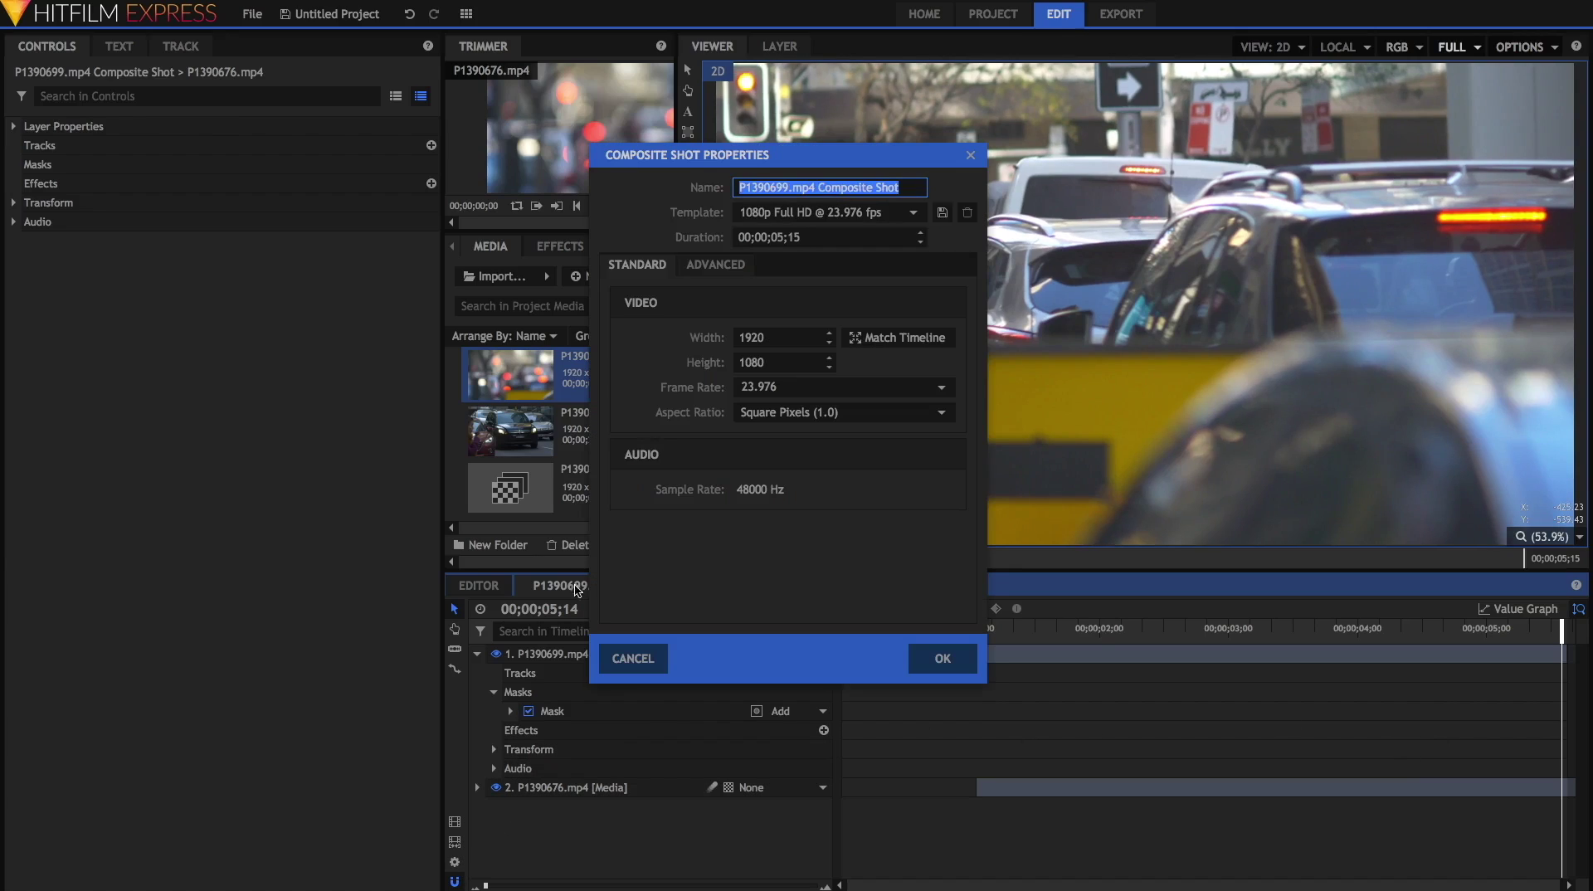
left_click(781, 236)
key("BackSpace")
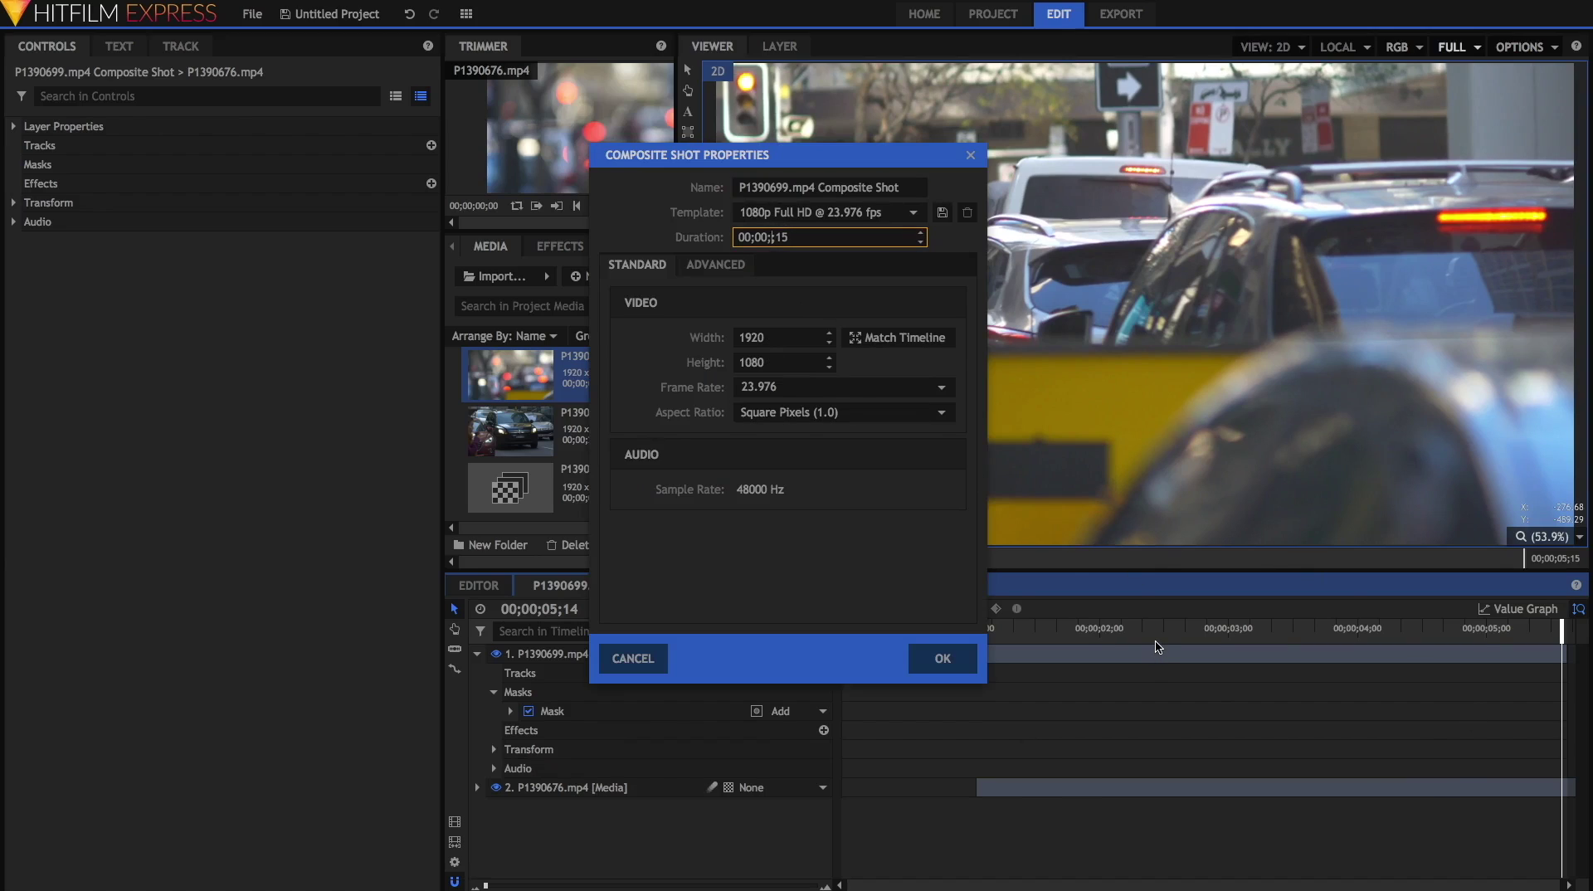
type("10")
key("Return")
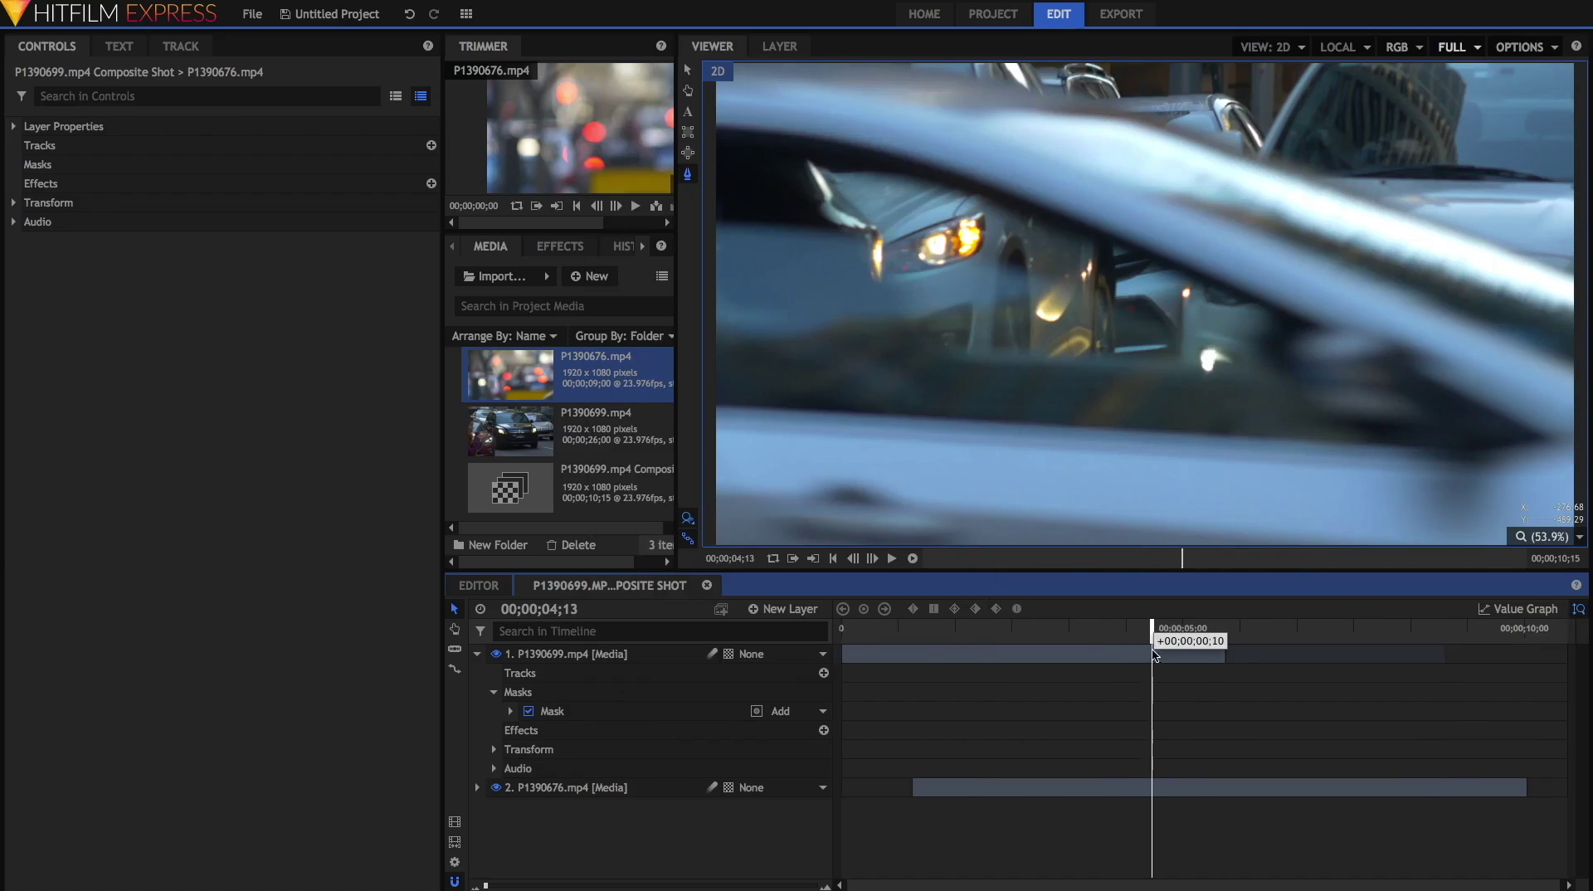
left_click(1055, 628)
key("space")
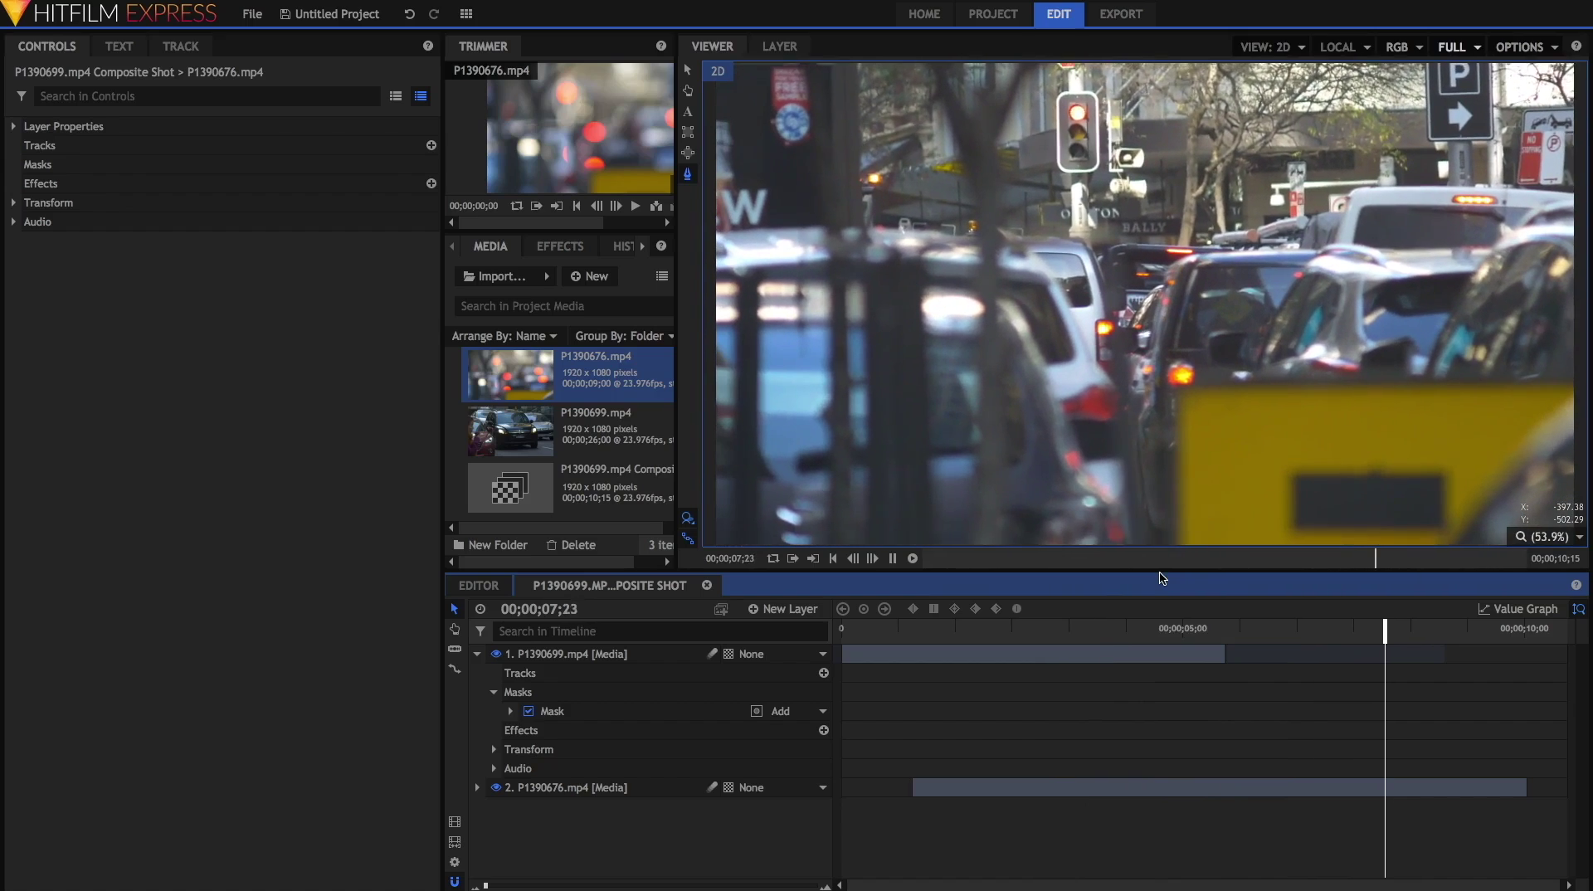
key("space")
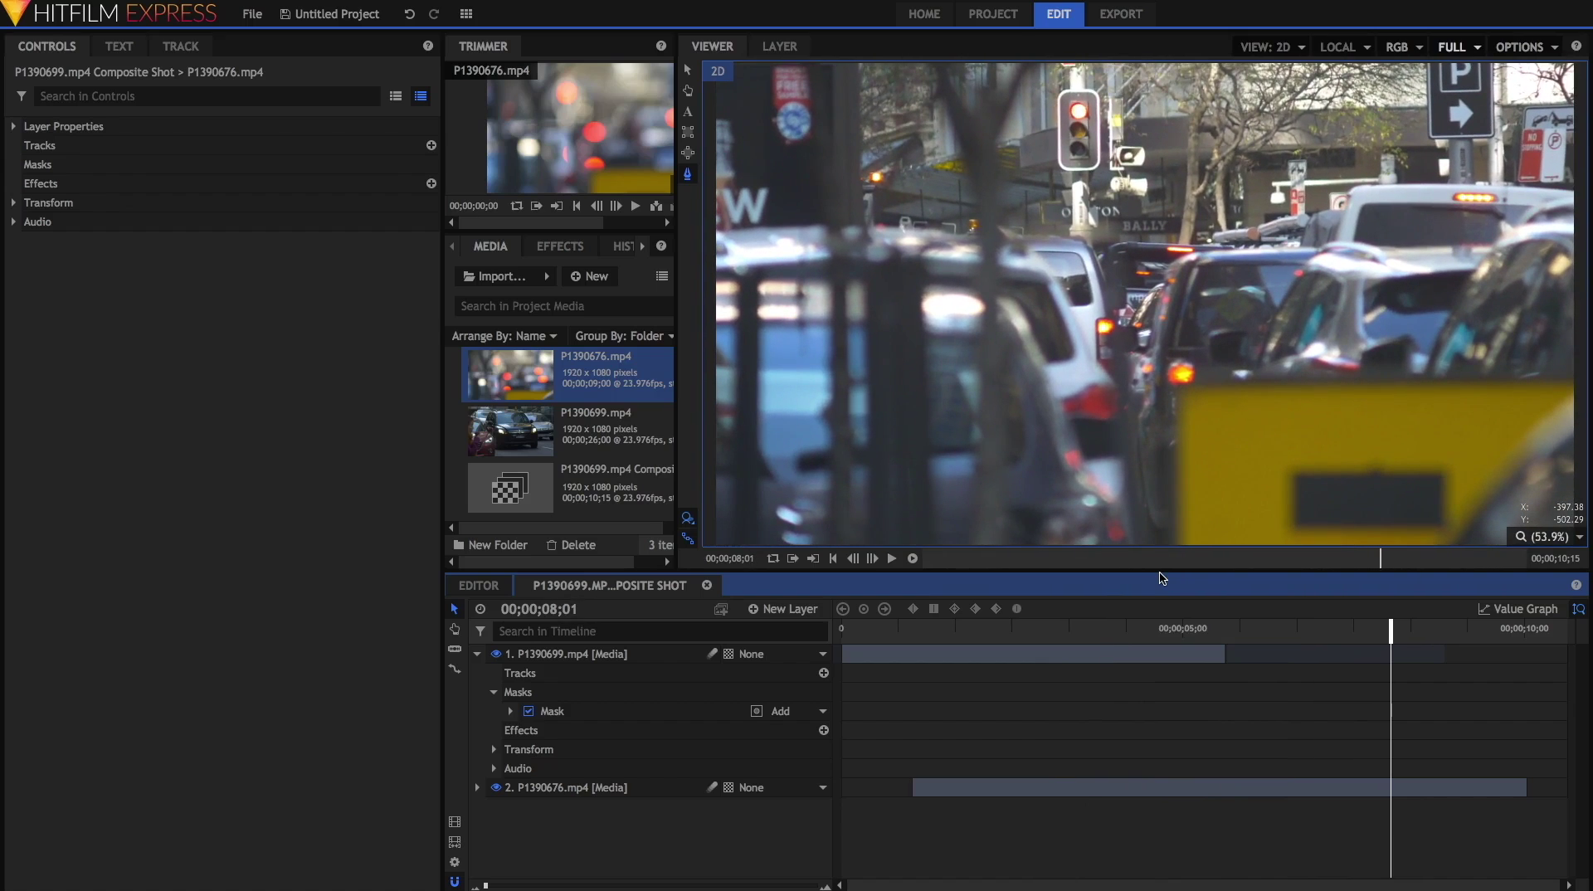